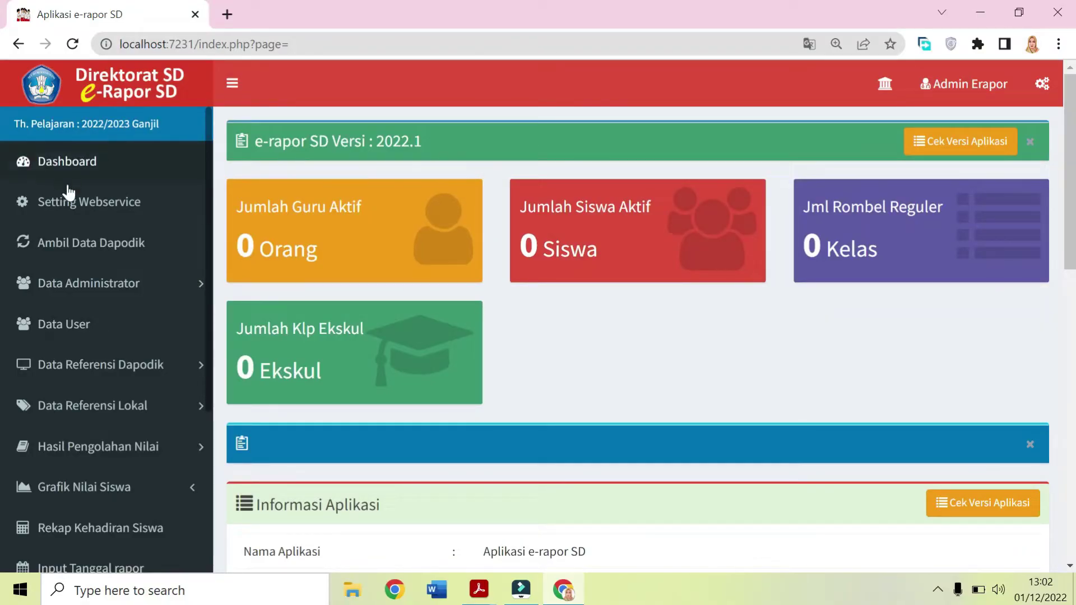
# Open e-Rapor's web service settings, and sign in to Dapodik as Operator Sekolah for 2022/2023 Ganjil, dismissing the welcome notice
pyautogui.click(77, 203)
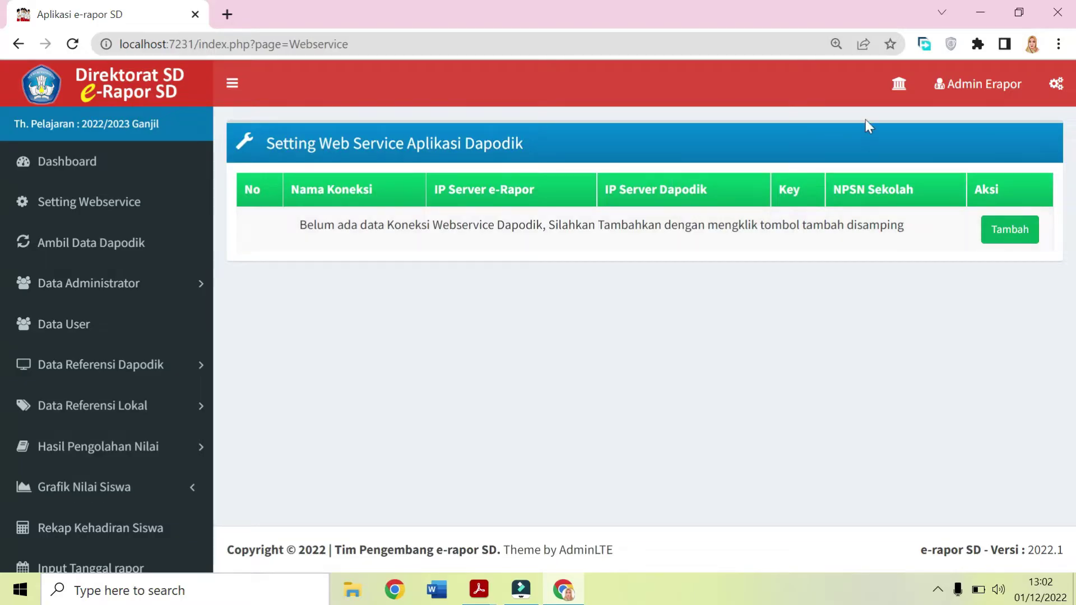
pyautogui.click(971, 12)
pyautogui.doubleClick(43, 472)
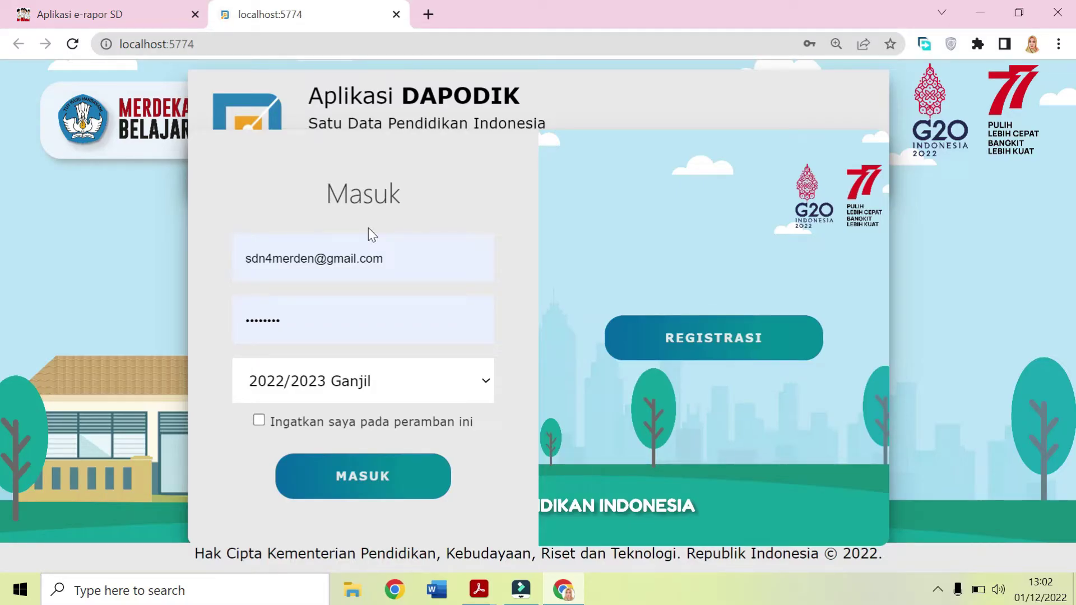
pyautogui.click(366, 477)
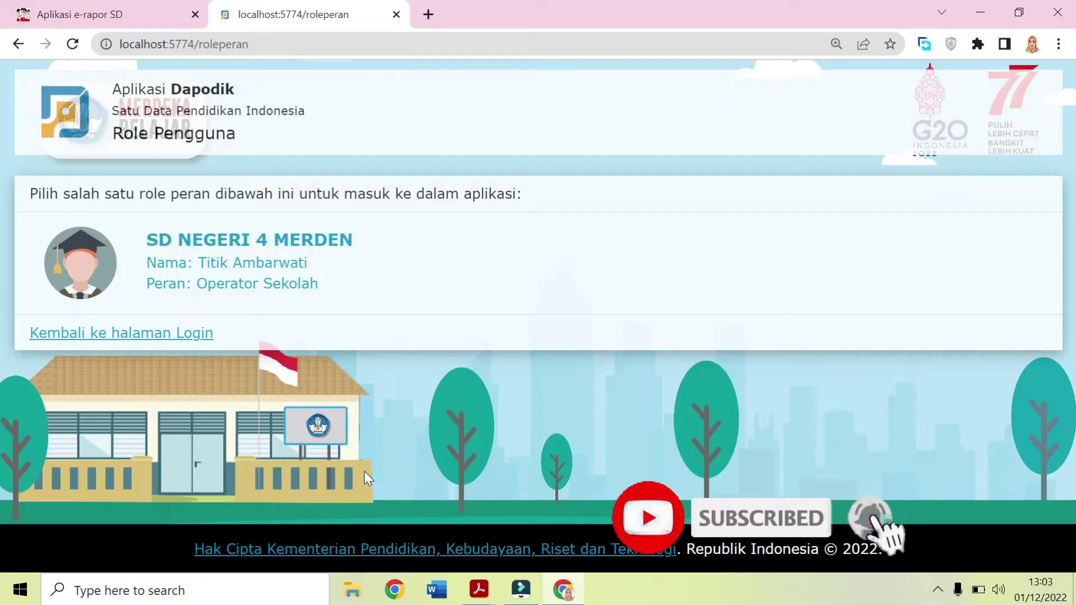
pyautogui.click(279, 264)
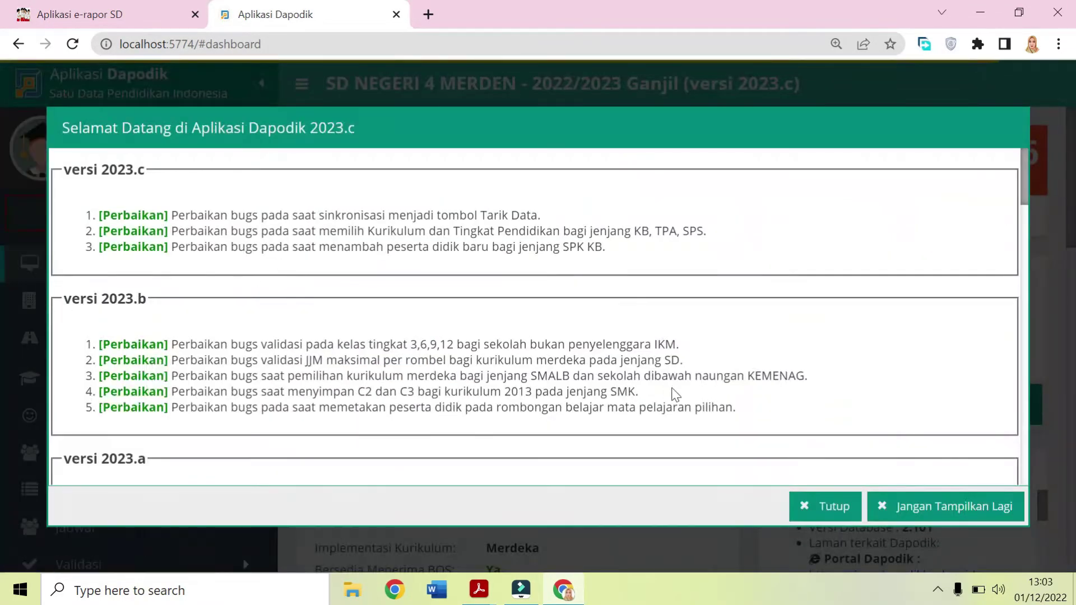
pyautogui.click(833, 506)
# Open the local Web Service manager from Dapodik's Pengaturan page
pyautogui.scroll(-4, 137, 296)
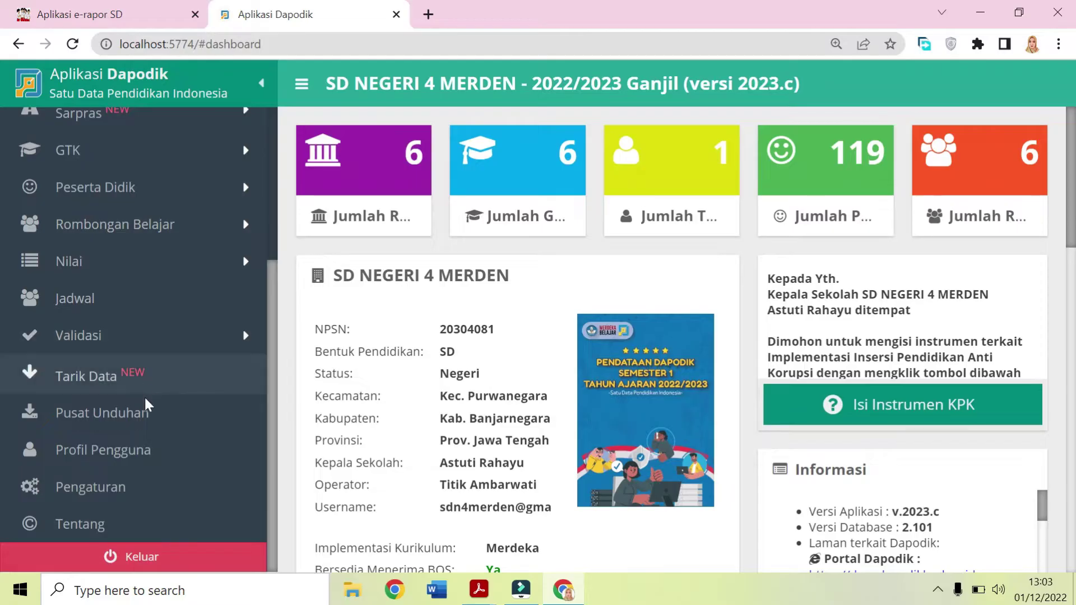
pyautogui.click(120, 496)
pyautogui.scroll(-2, 685, 339)
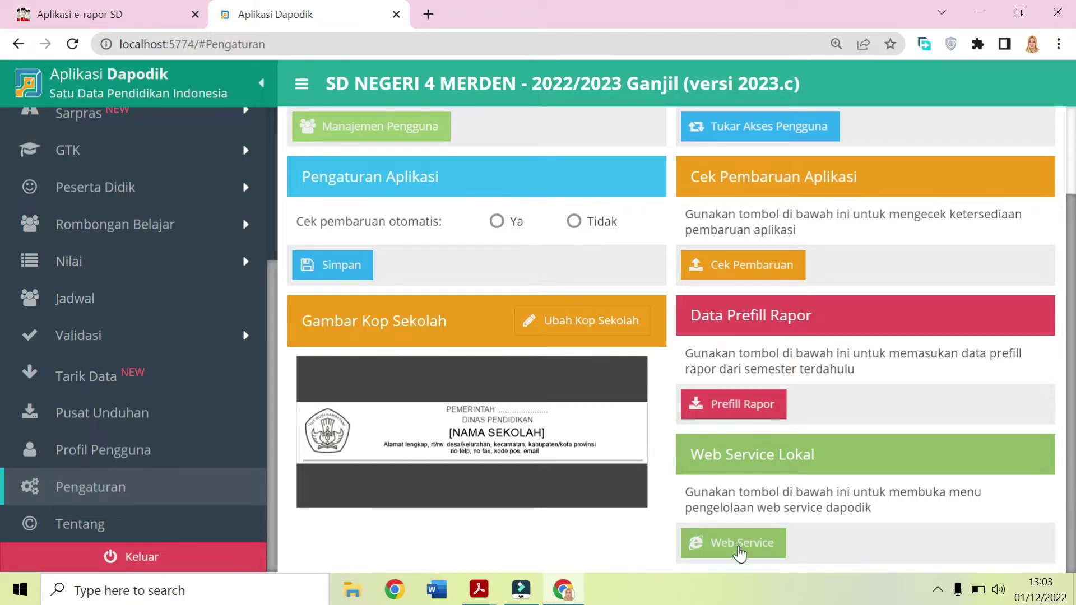
pyautogui.click(738, 545)
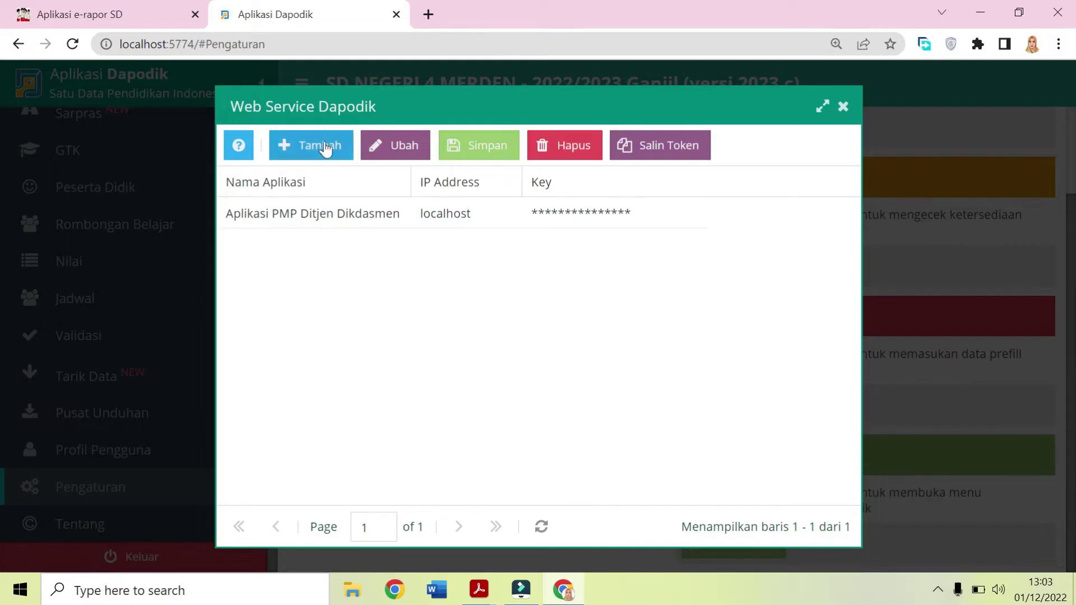
# Add a Dapodik web service entry with the application name EraporSD4Merden and save it
pyautogui.click(319, 157)
pyautogui.click(280, 213)
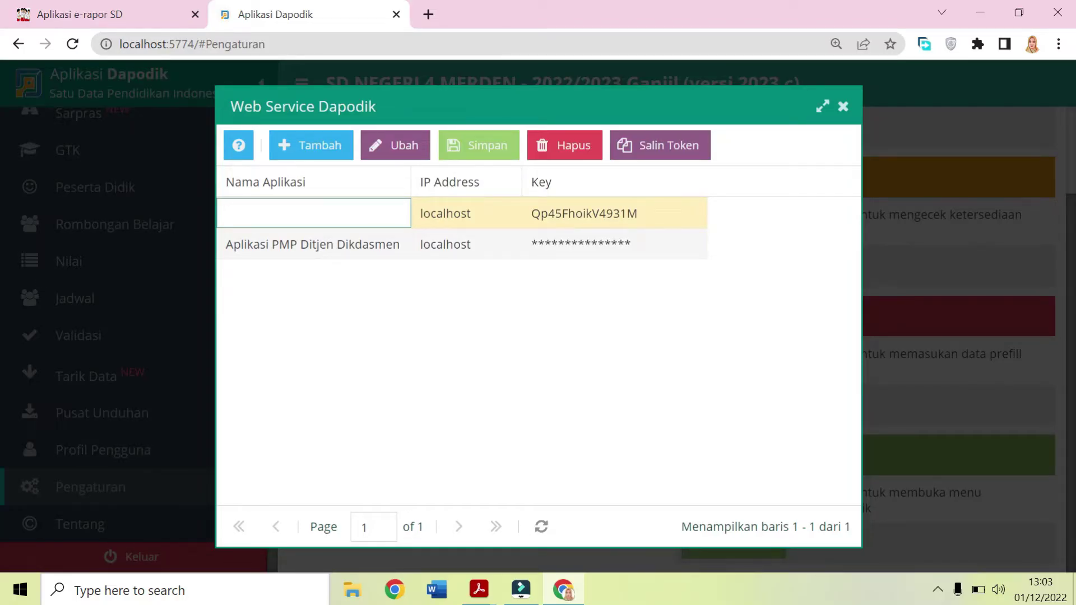
pyautogui.write('R')
pyautogui.press('BackSpace')
pyautogui.write('EraporSD4Merden')
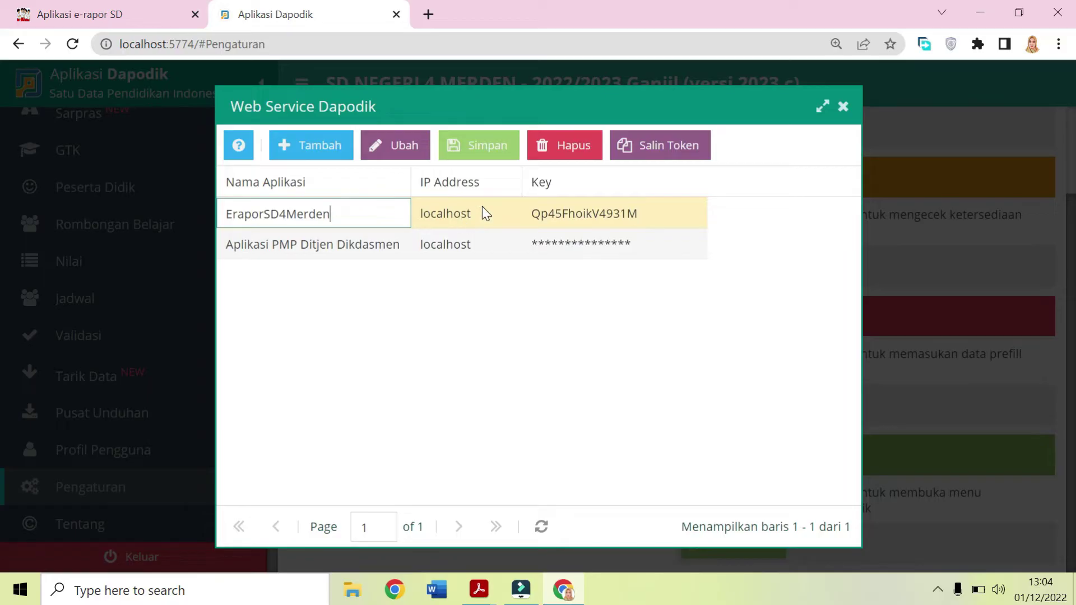
pyautogui.click(471, 155)
pyautogui.click(471, 147)
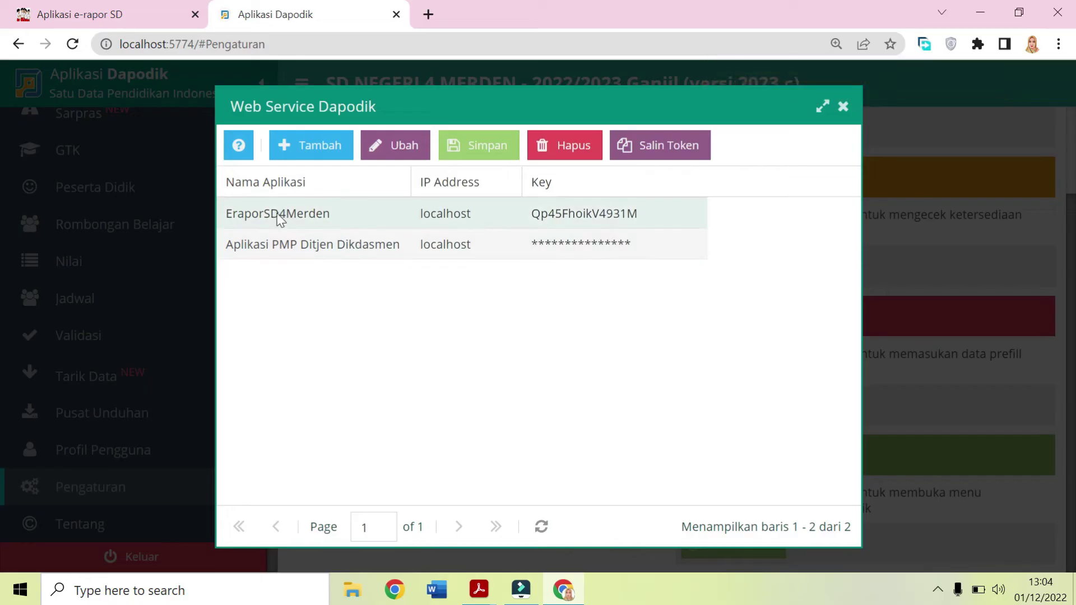
# Switch to e-Rapor SD and open the form for adding a Dapodik web service connection
pyautogui.click(123, 17)
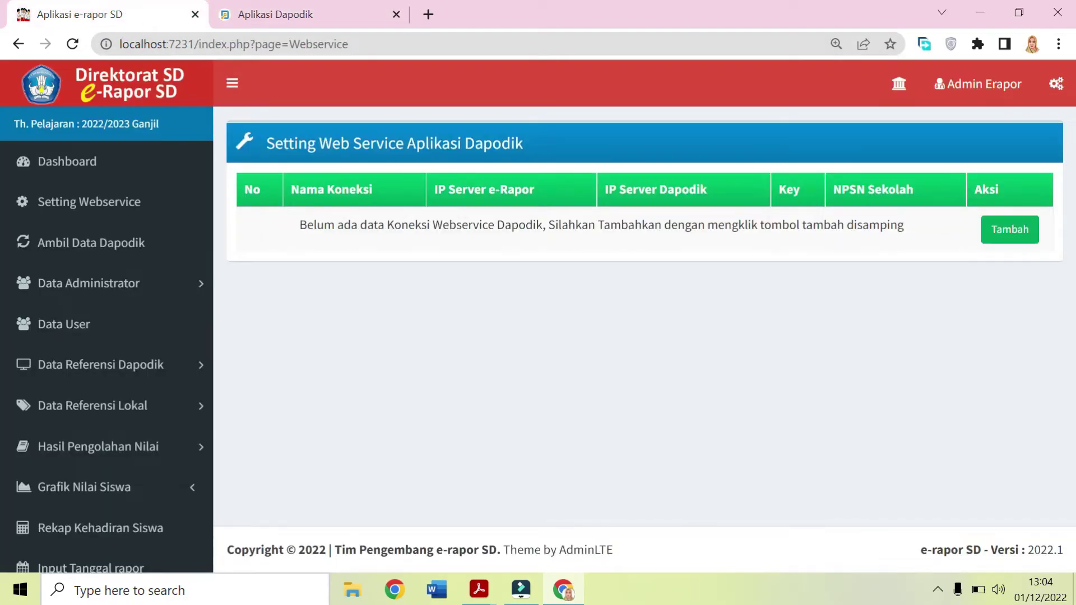
pyautogui.click(96, 208)
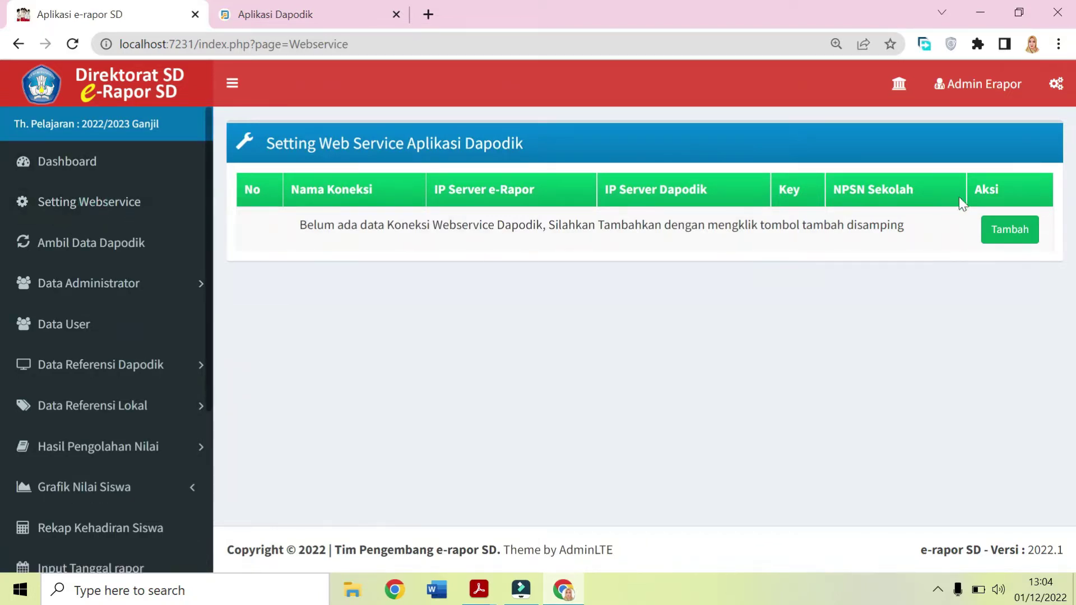
pyautogui.click(1005, 227)
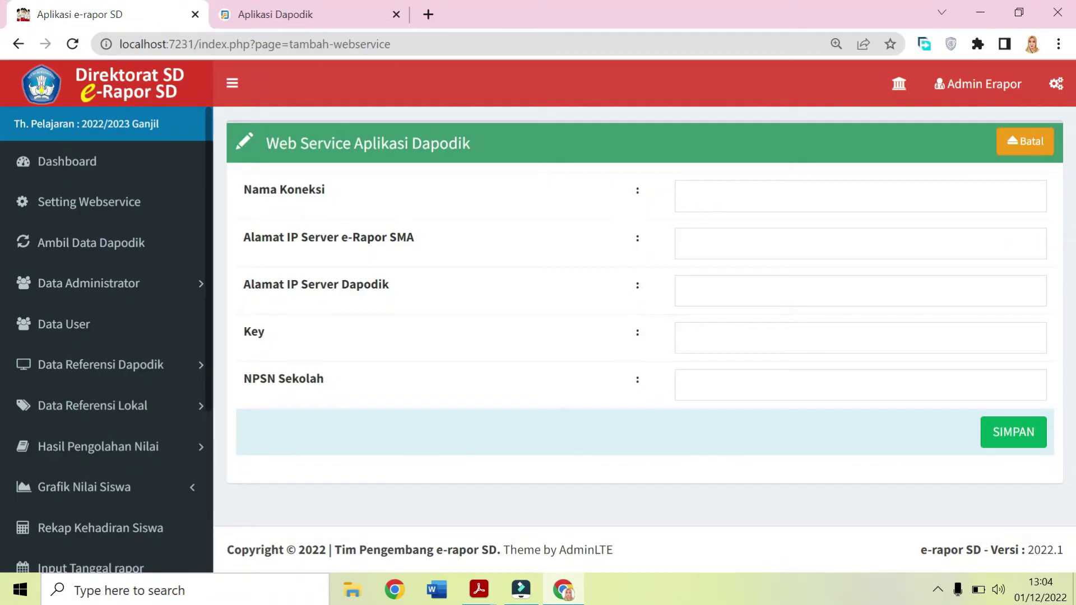
# Copy the application name EraporSD4Merden from Dapodik into e-Rapor's Nama Koneksi field
pyautogui.click(700, 199)
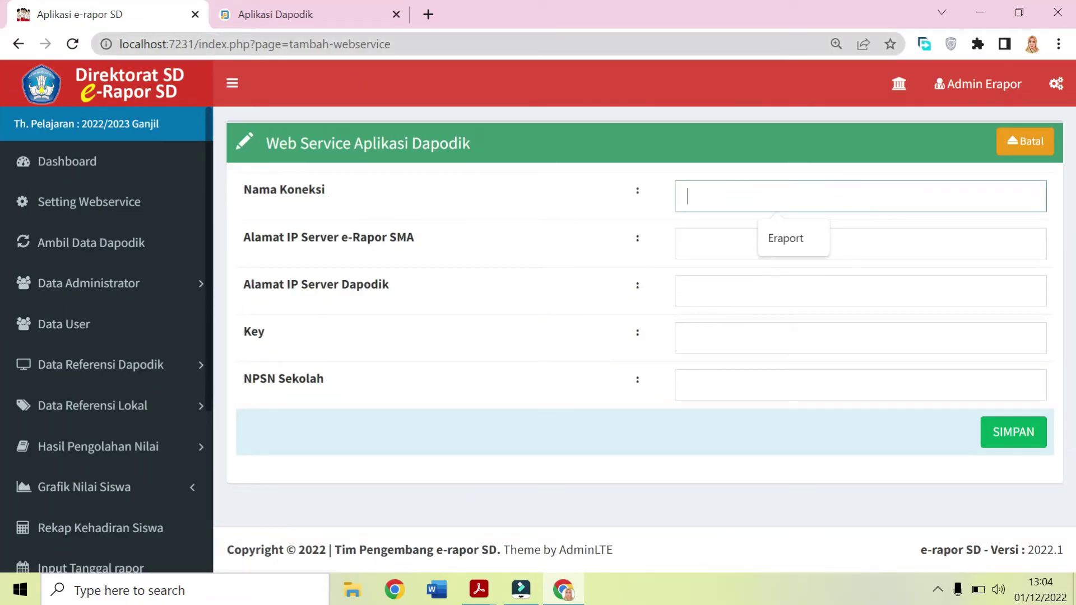
pyautogui.click(310, 13)
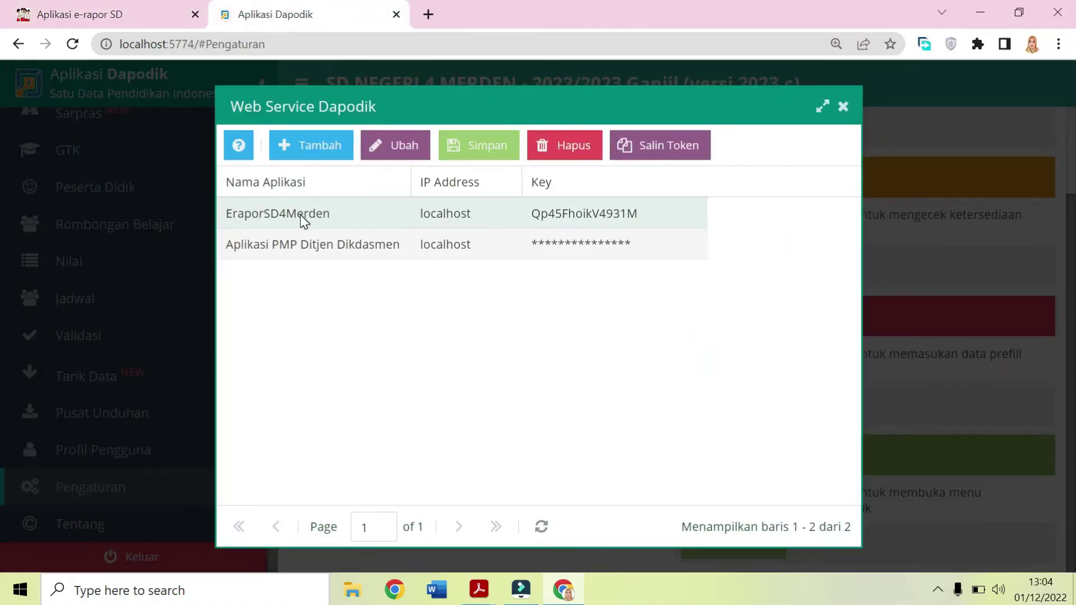
pyautogui.click(278, 216)
pyautogui.doubleClick(278, 216)
pyautogui.hotkey('ctrl', 'c')
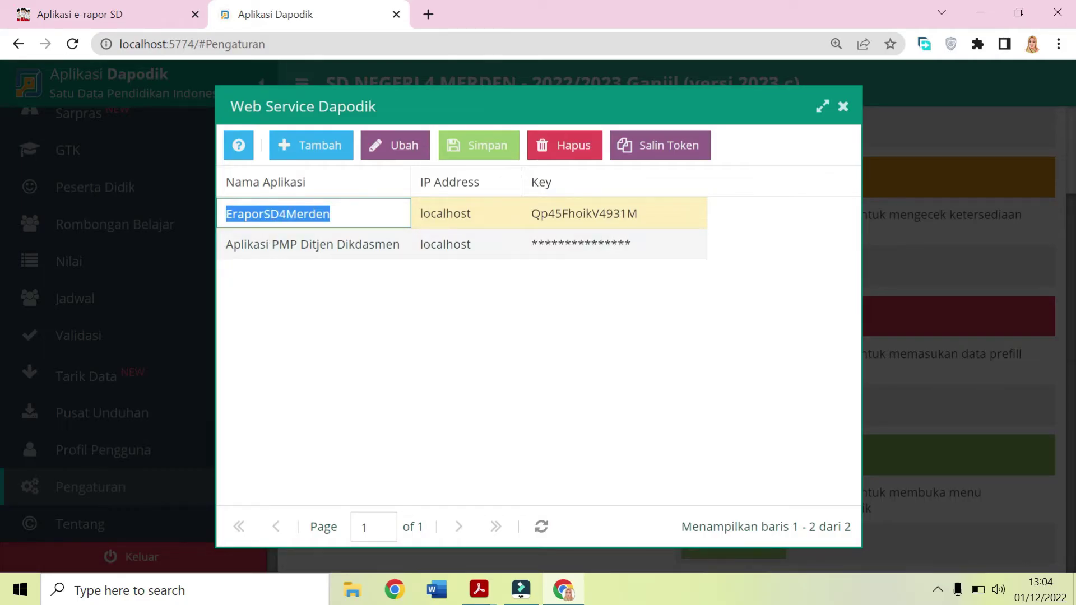
pyautogui.click(112, 14)
pyautogui.click(686, 196)
pyautogui.hotkey('ctrl', 'v')
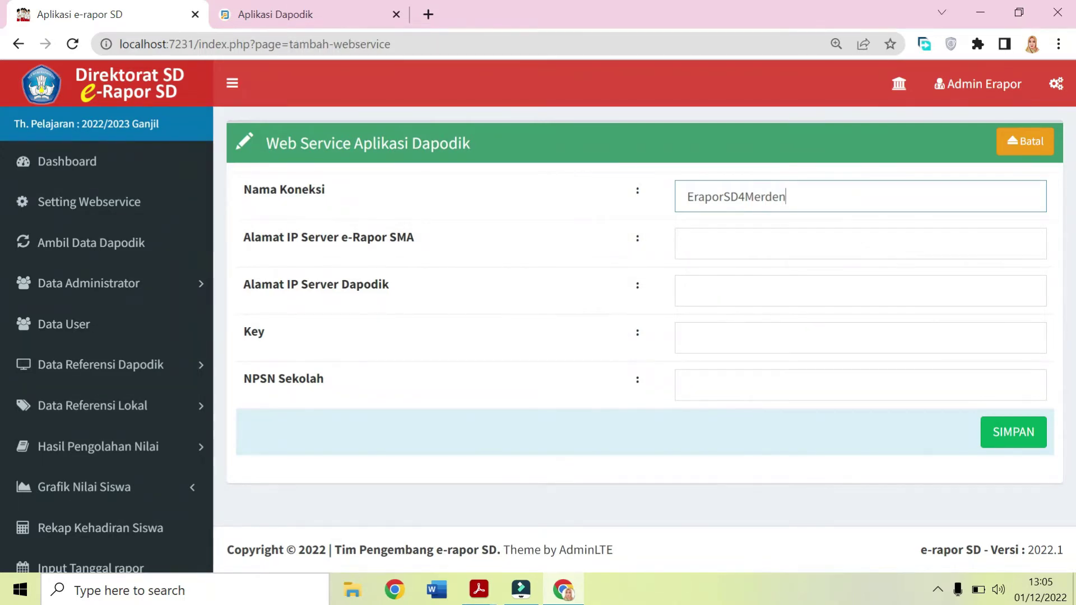
# Set both the e-Rapor and Dapodik server IP addresses to localhost, copying the address from the Dapodik entry
pyautogui.click(315, 8)
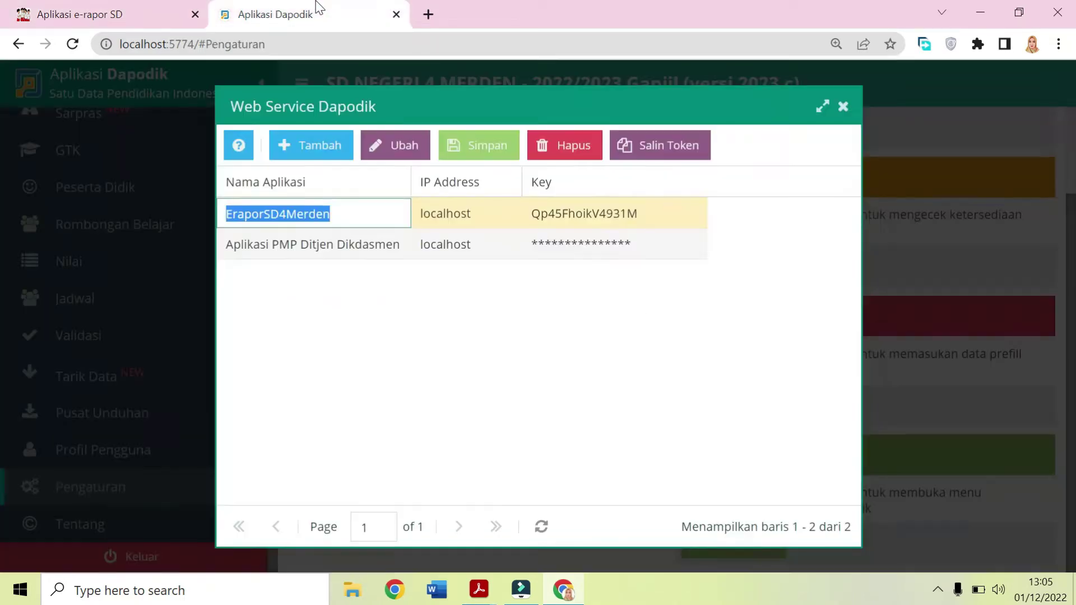
pyautogui.click(453, 209)
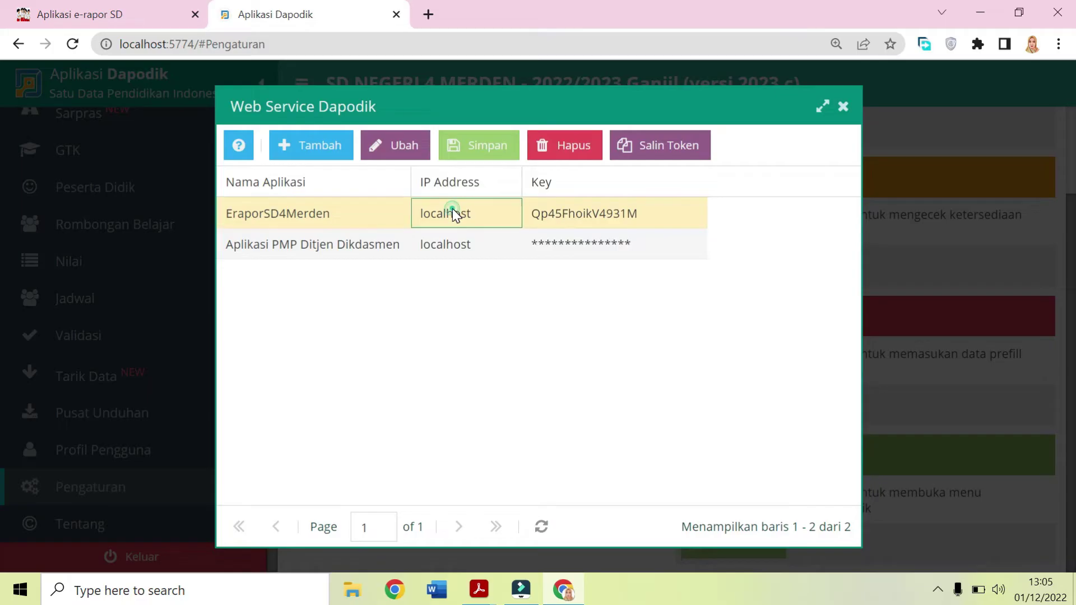
pyautogui.click(452, 209)
pyautogui.hotkey('ctrl', 'c')
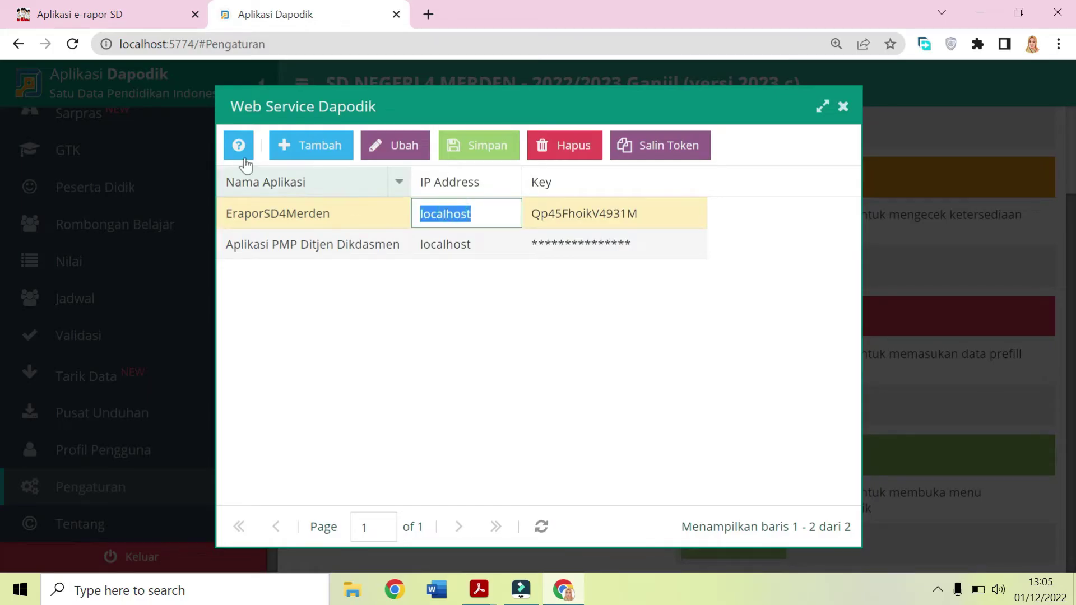
pyautogui.click(144, 14)
pyautogui.click(690, 243)
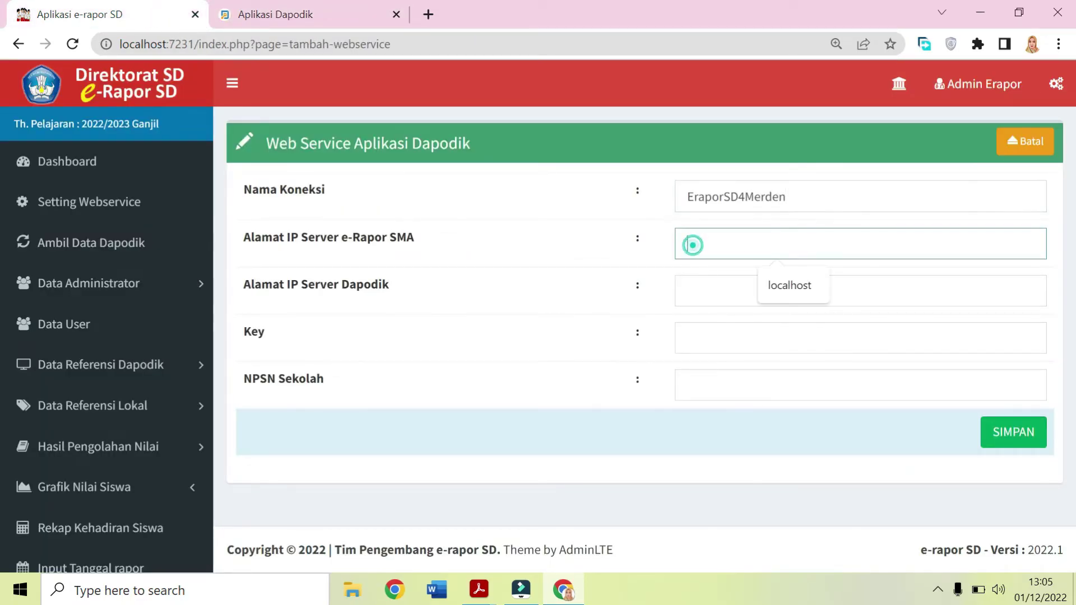
pyautogui.hotkey('ctrl', 'v')
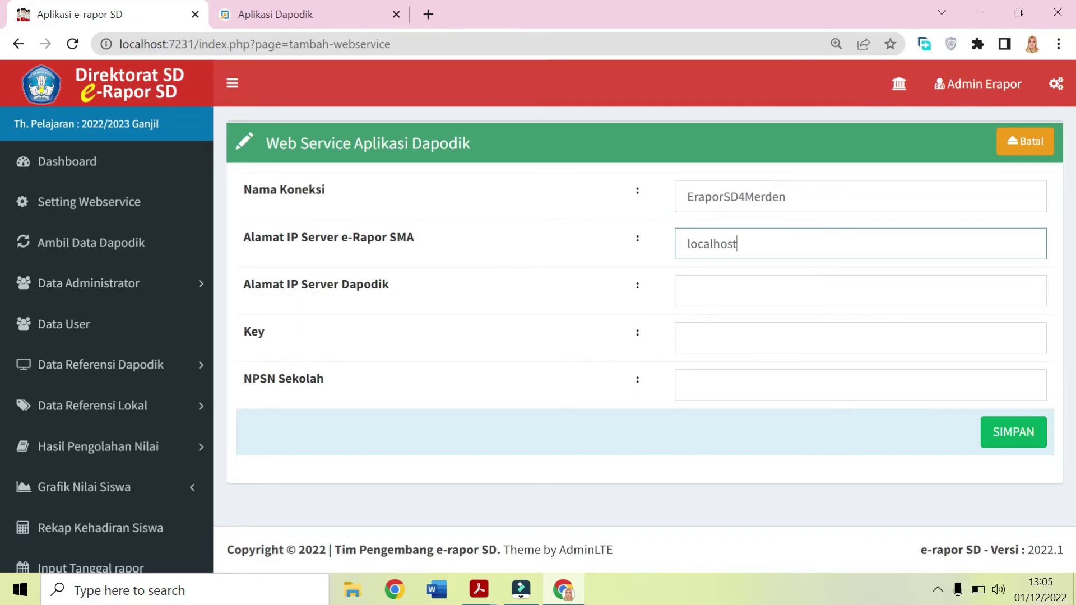
pyautogui.click(684, 290)
pyautogui.press('Down')
pyautogui.press('Return')
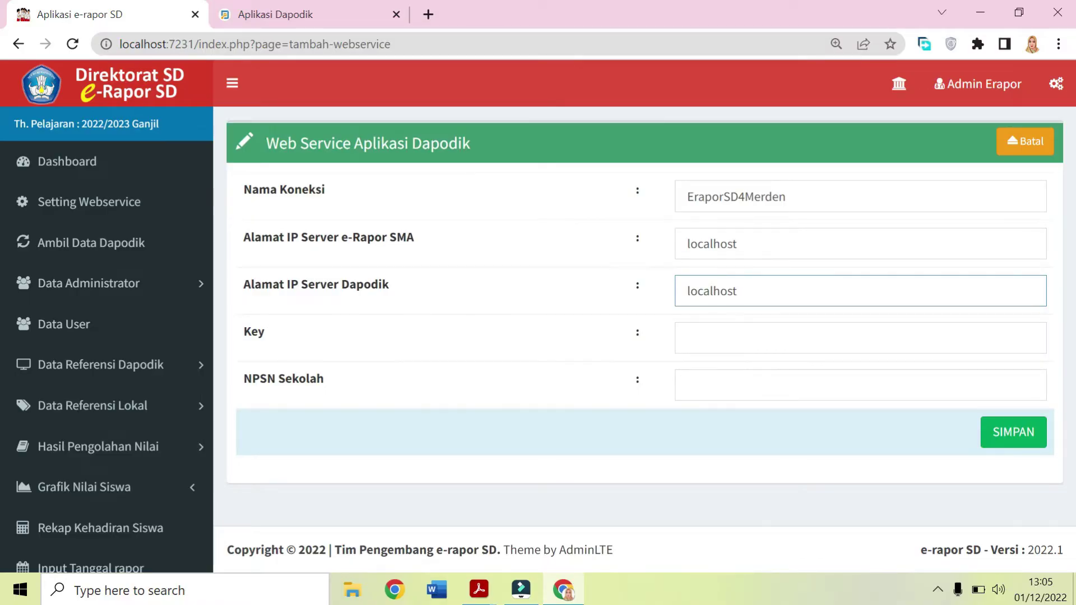
# Copy the EraporSD4Merden token from Dapodik with Salin Token and paste it into e-Rapor's Key field
pyautogui.click(344, 12)
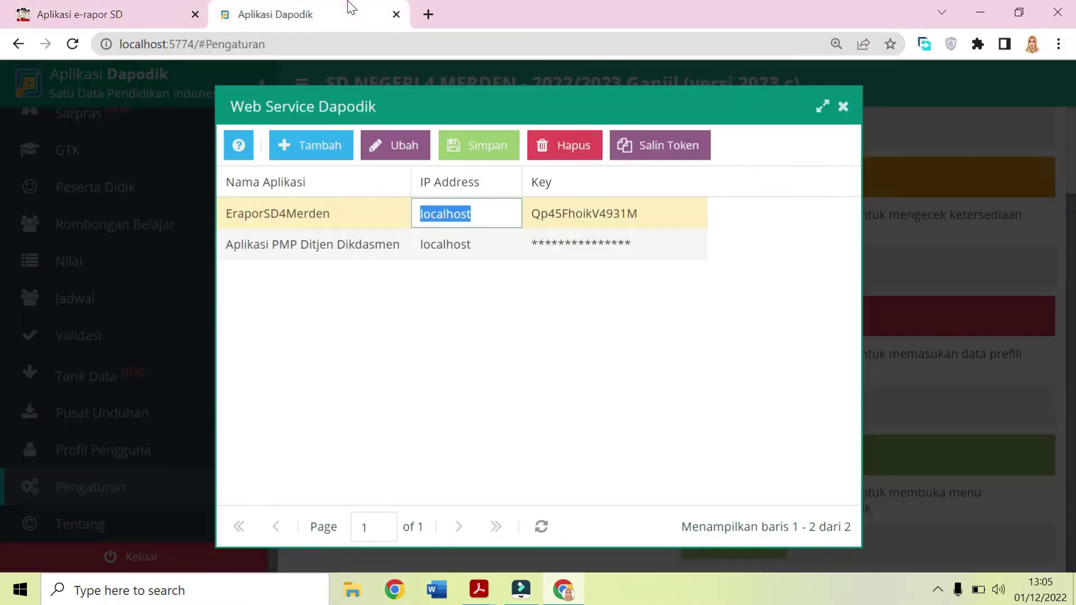
pyautogui.click(573, 212)
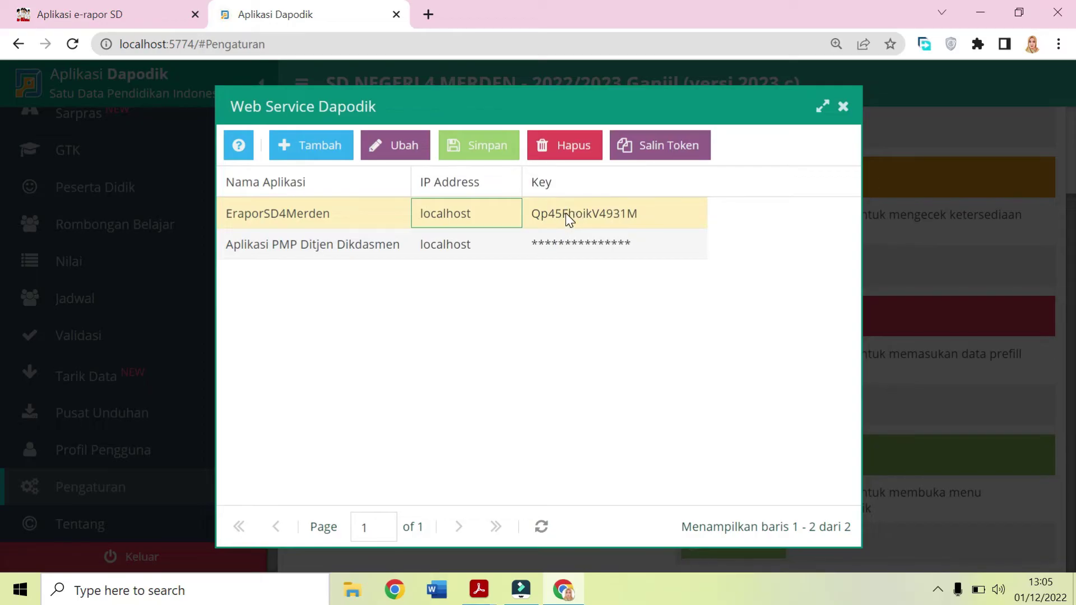
pyautogui.doubleClick(567, 213)
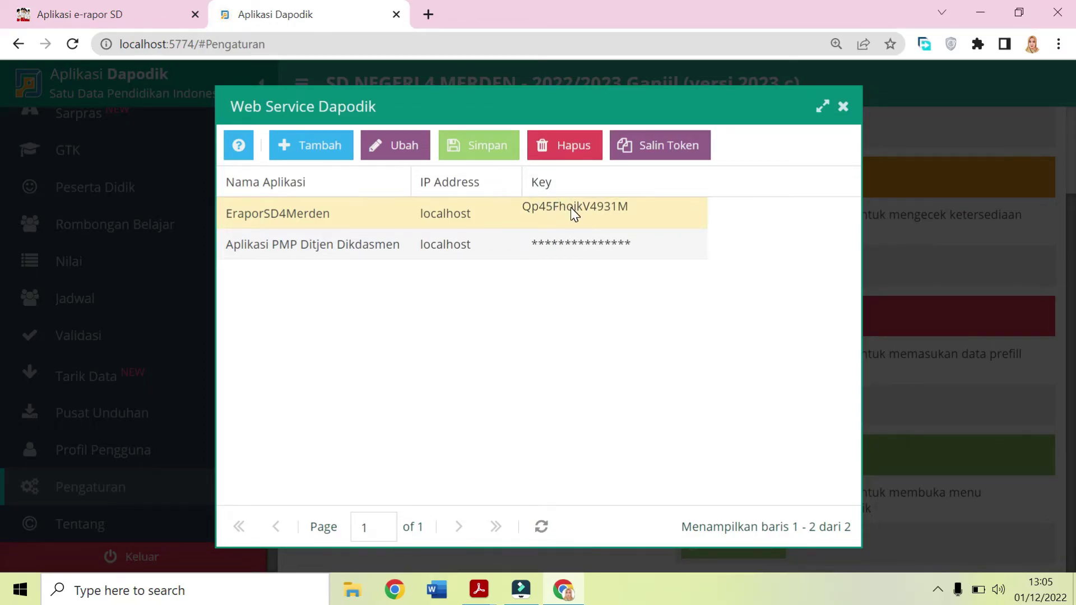
pyautogui.click(590, 214)
pyautogui.click(668, 156)
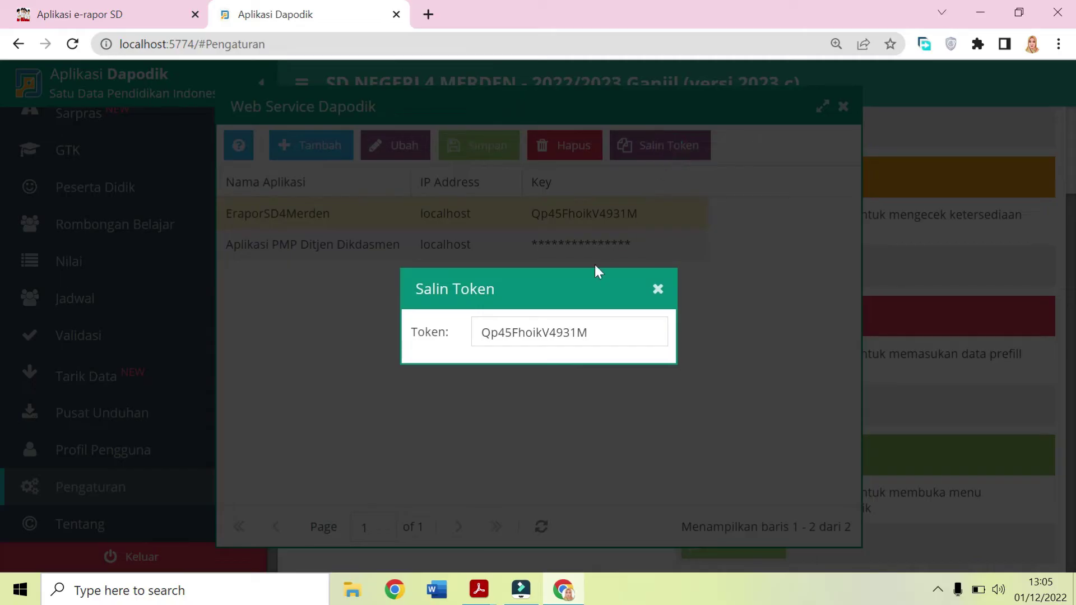
pyautogui.doubleClick(565, 331)
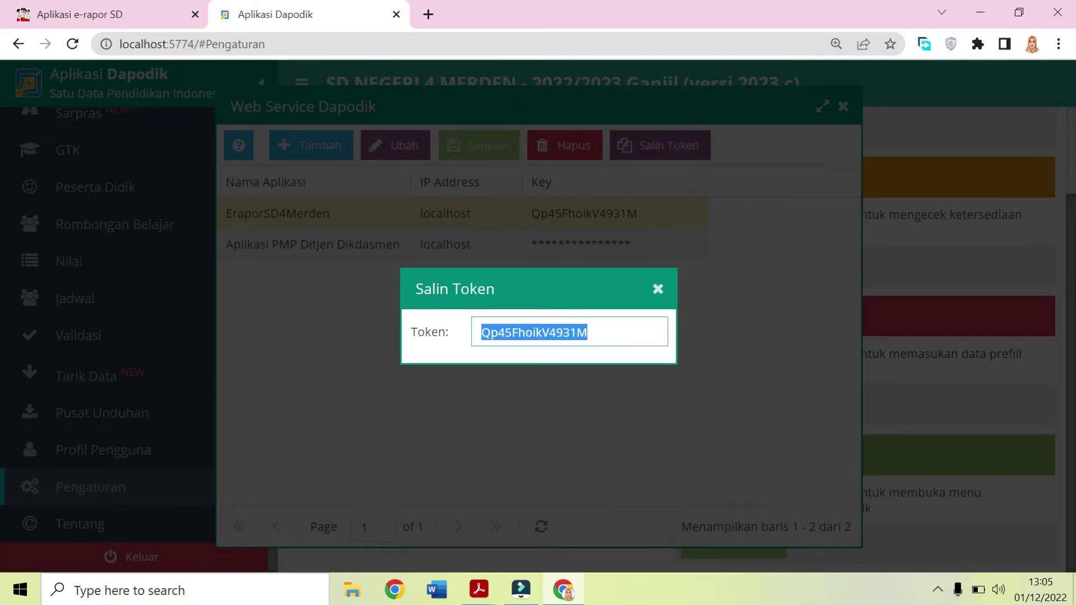
pyautogui.click(656, 292)
pyautogui.click(109, 13)
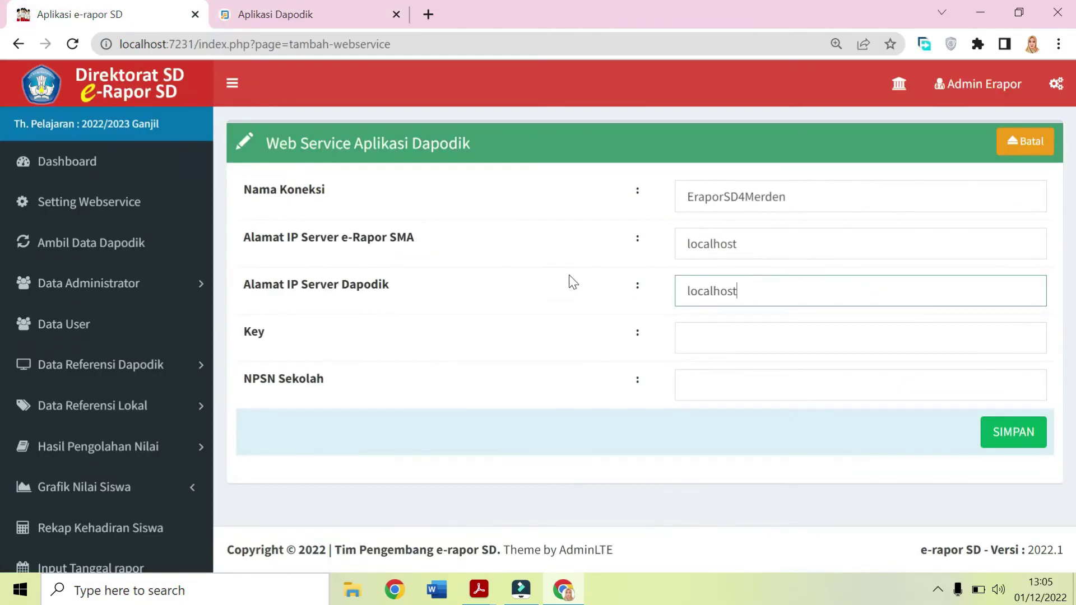
pyautogui.click(701, 339)
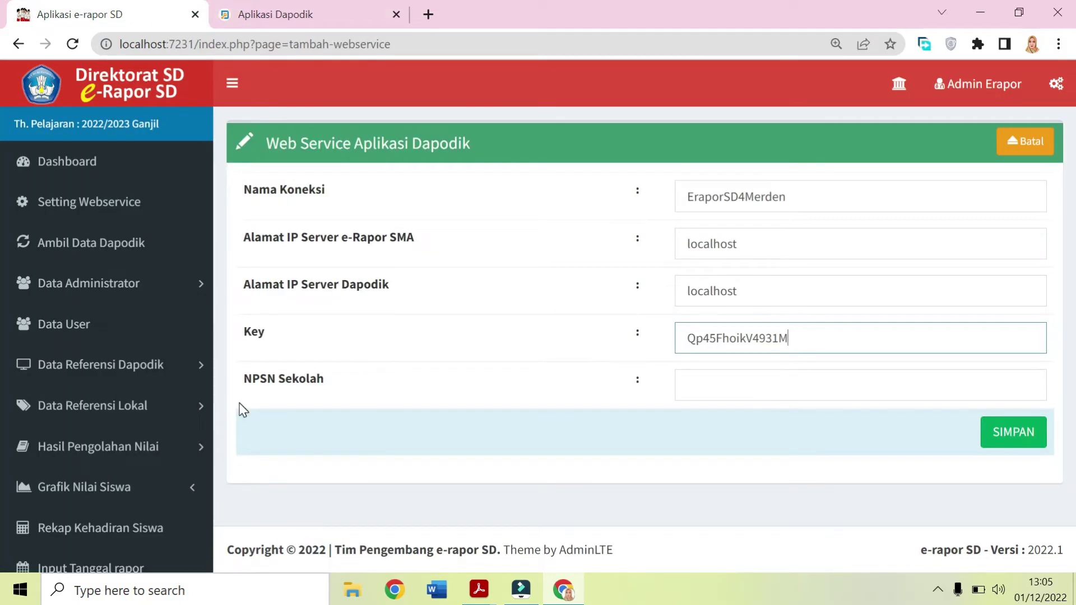
# Fill in the school's NPSN and save the web service connection, acknowledging the completion message
pyautogui.click(785, 387)
pyautogui.click(783, 429)
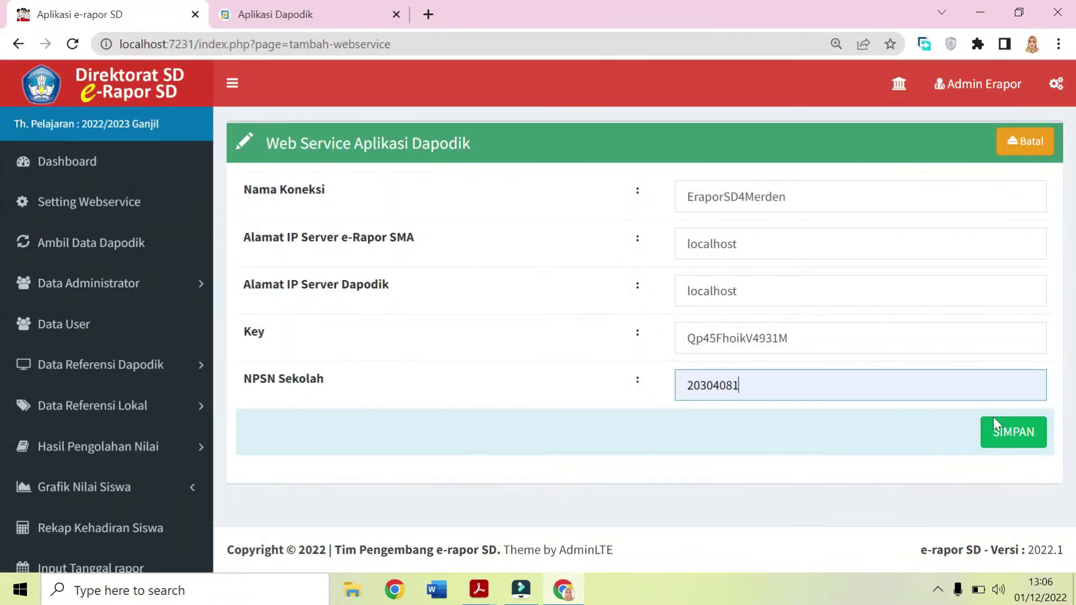
pyautogui.click(1001, 434)
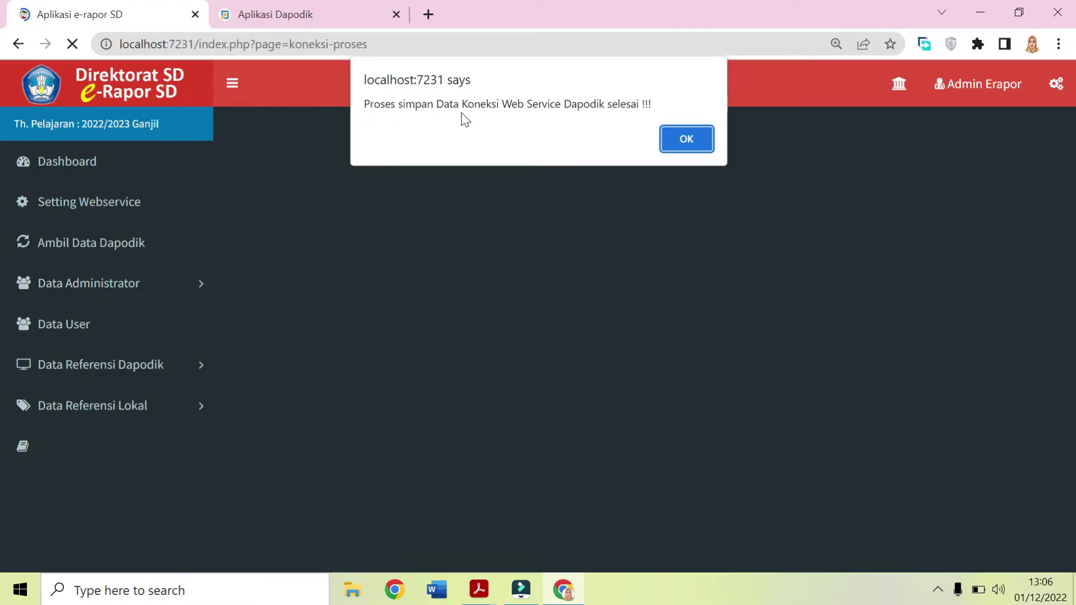
pyautogui.click(689, 135)
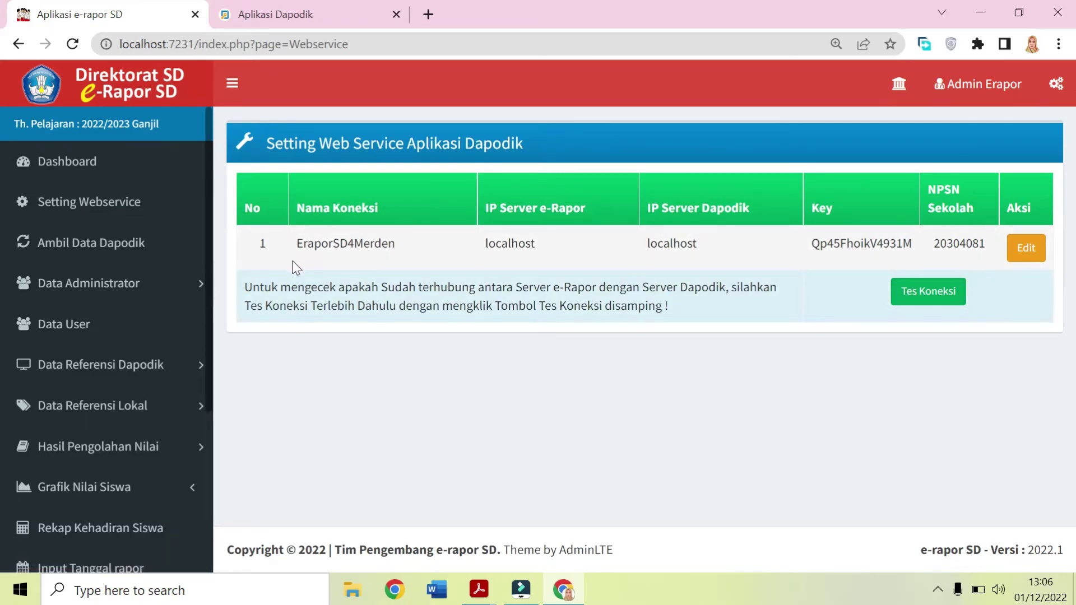
# Review the saved connection, test e-Rapor's link to the local Dapodik server, and close the result dialog
pyautogui.moveTo(303, 243); pyautogui.dragTo(1021, 250)
pyautogui.click(930, 301)
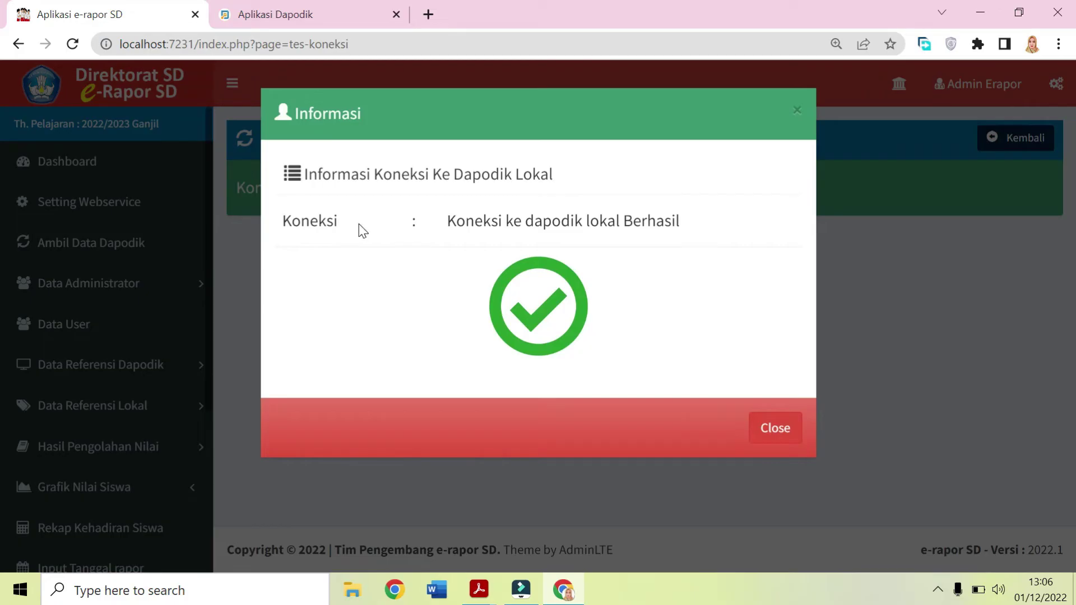
pyautogui.moveTo(447, 221); pyautogui.dragTo(680, 221)
pyautogui.click(775, 429)
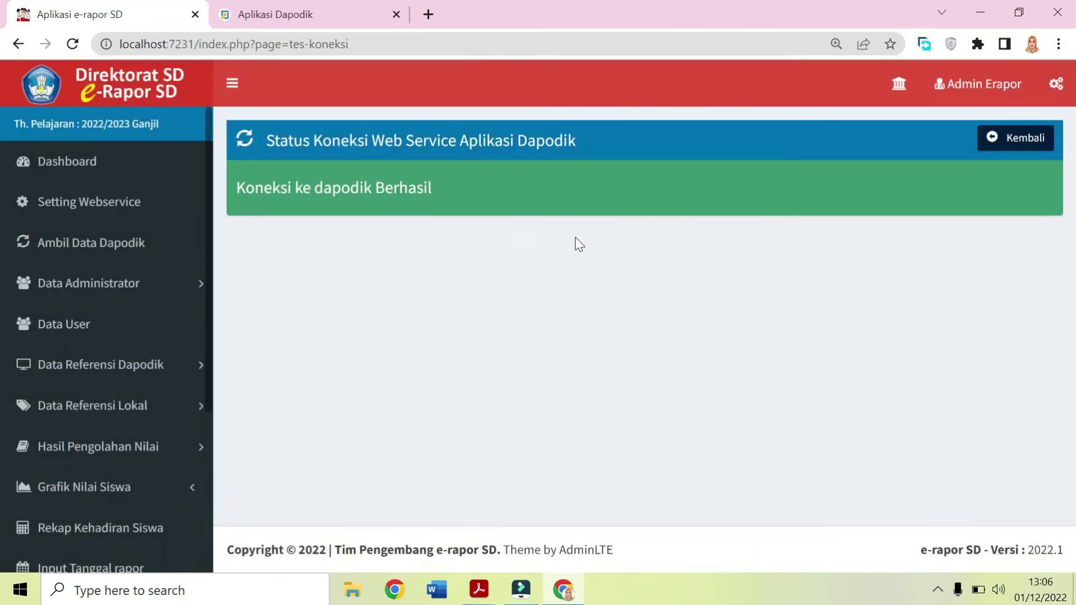
# Return to the web service settings and compare the saved connection name with the application name registered in Dapodik
pyautogui.click(1024, 154)
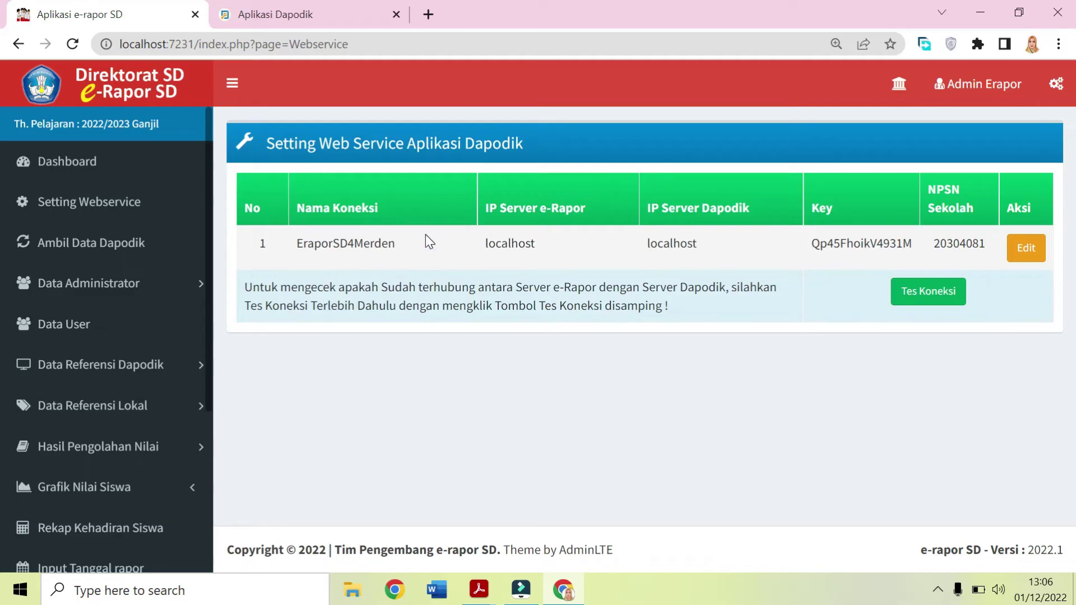
pyautogui.click(338, 240)
pyautogui.click(520, 242)
pyautogui.click(686, 242)
pyautogui.moveTo(295, 244); pyautogui.dragTo(409, 247)
pyautogui.click(271, 14)
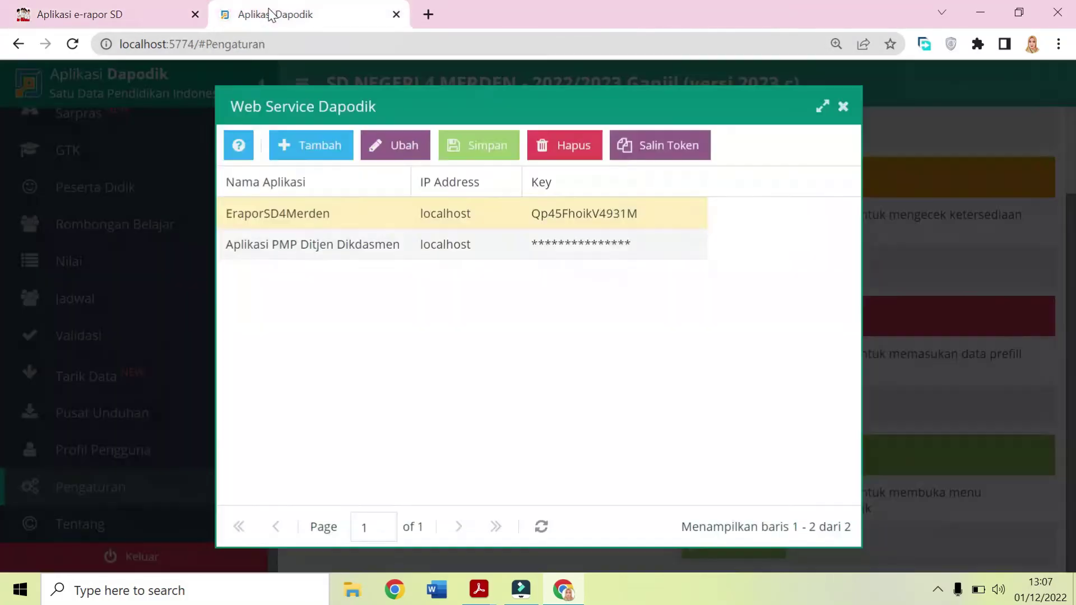
pyautogui.click(299, 214)
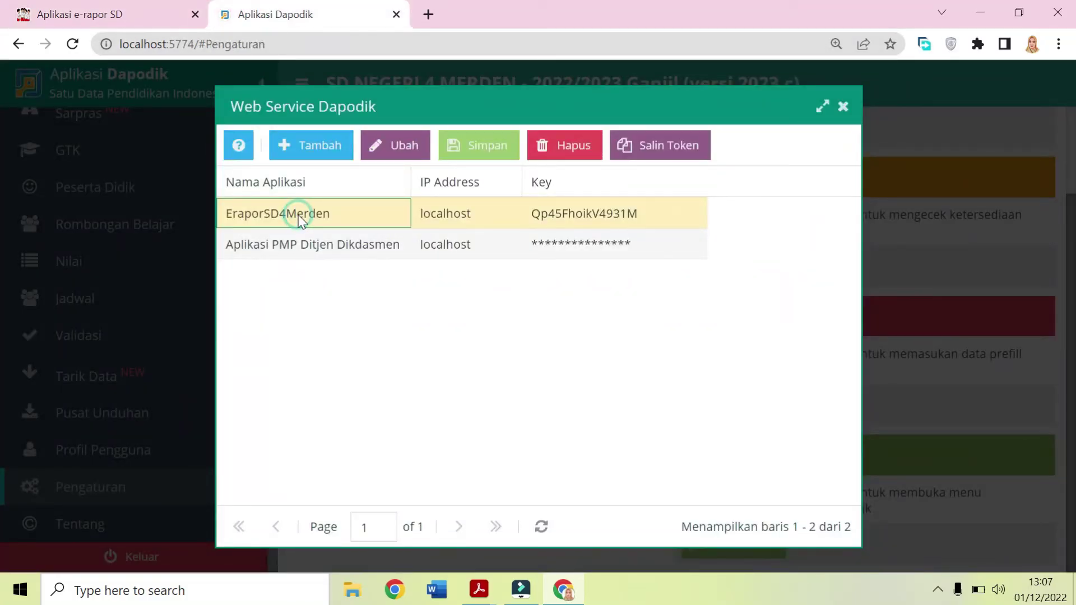
# Check both server addresses in e-Rapor and compare its connection key with the key of the EraporSD4Merden entry in Dapodik
pyautogui.click(129, 14)
pyautogui.click(527, 239)
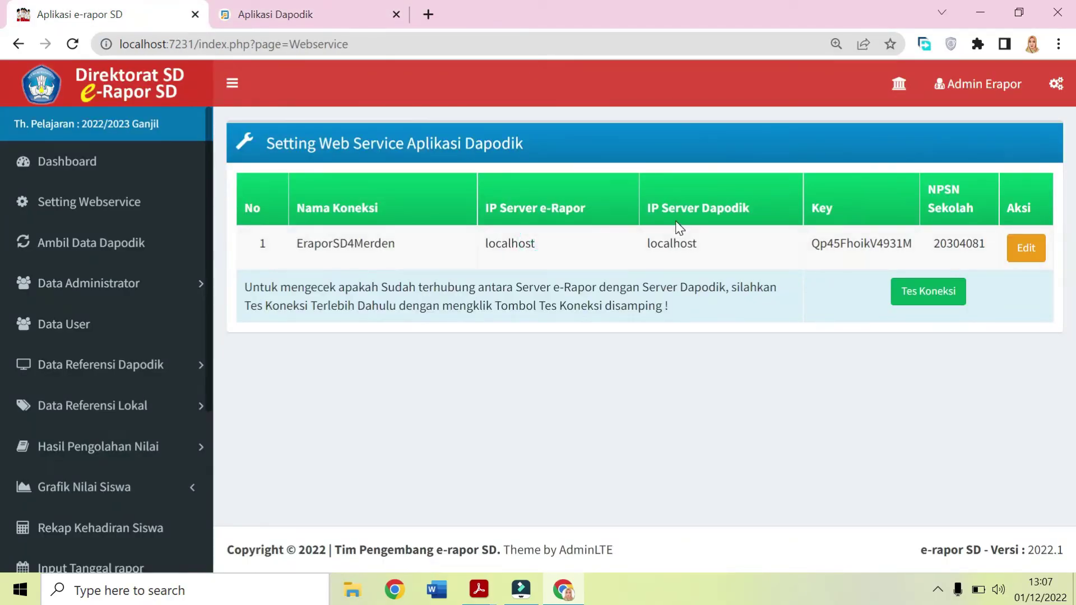
pyautogui.click(678, 243)
pyautogui.doubleClick(861, 244)
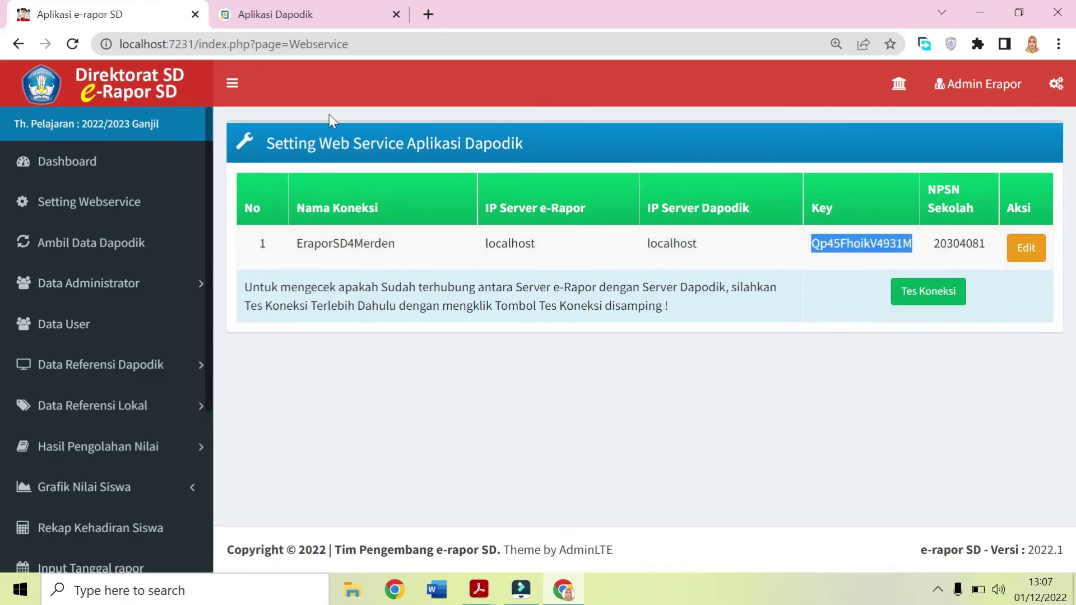
pyautogui.click(275, 14)
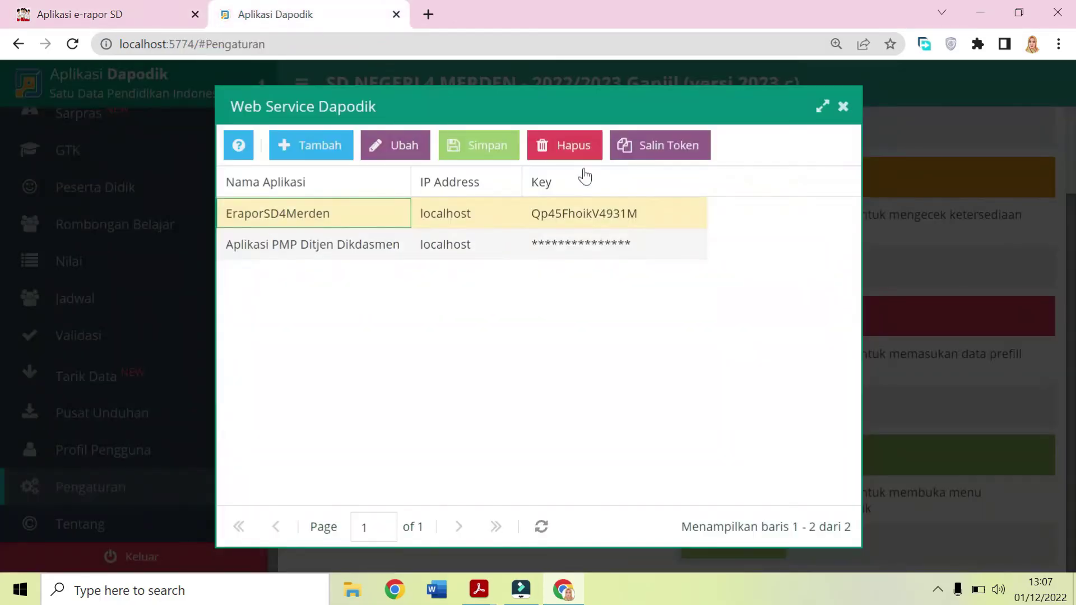
pyautogui.click(566, 214)
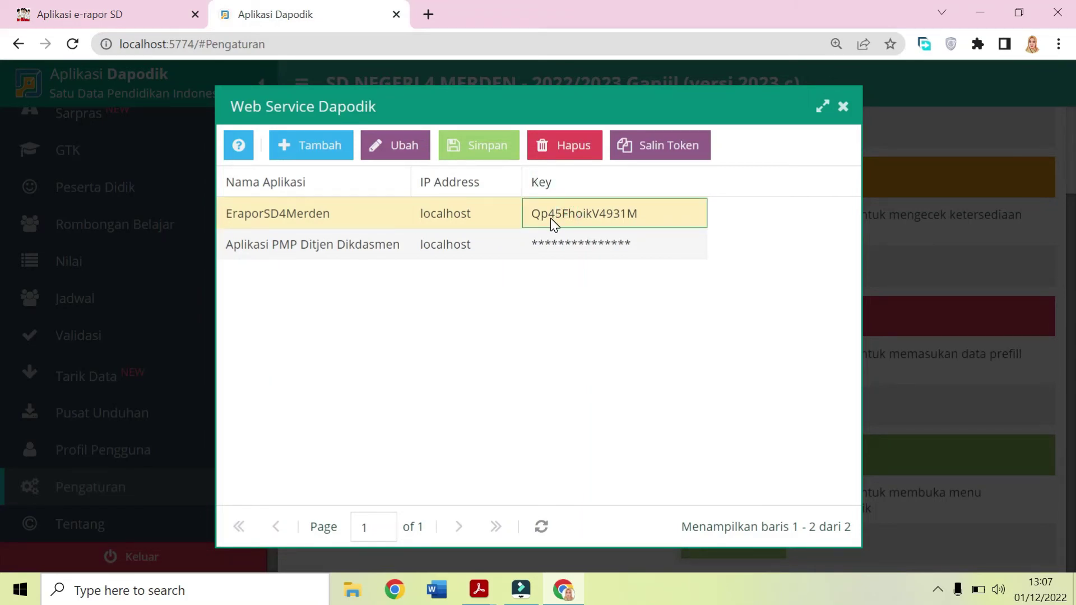
# In e-Rapor, delete the last character of the EraporSD4Merden connection's Key, save the change, and acknowledge the message
pyautogui.click(65, 10)
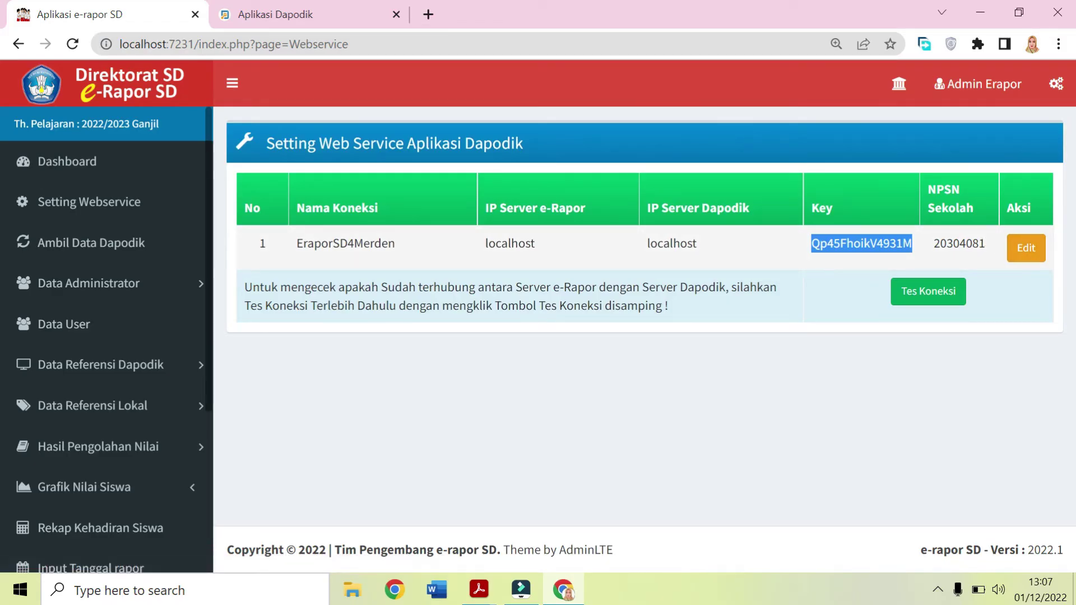
pyautogui.click(1026, 250)
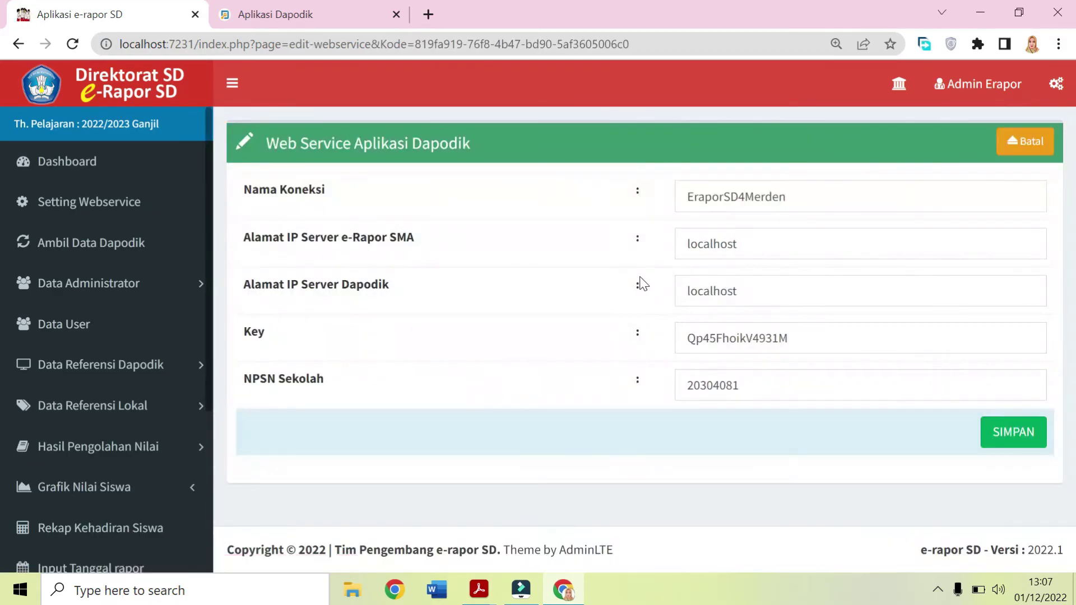
pyautogui.click(780, 338)
pyautogui.press('BackSpace')
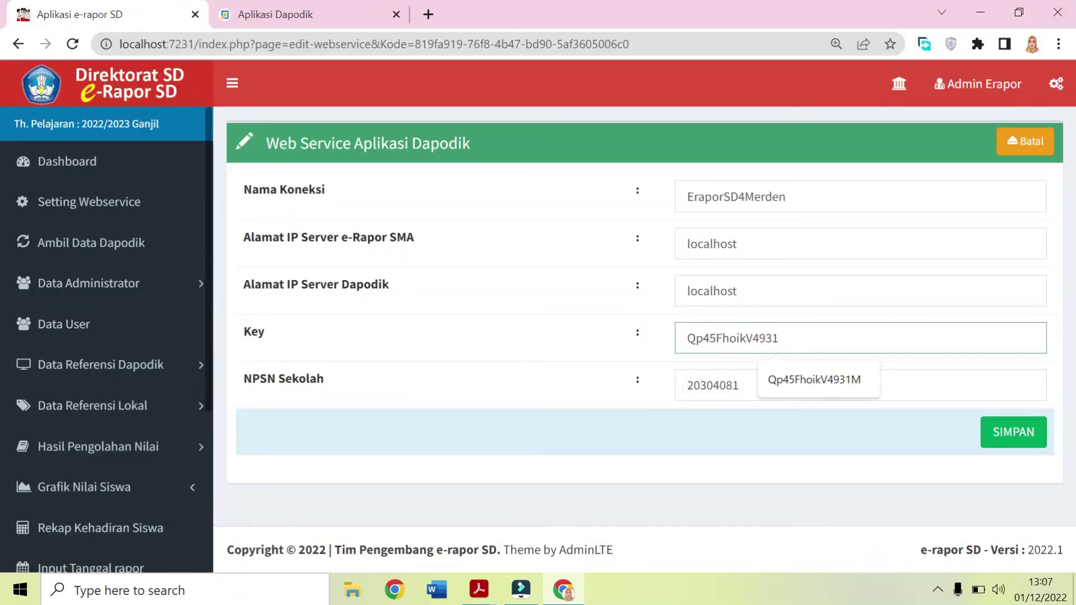
pyautogui.moveTo(781, 338); pyautogui.dragTo(688, 338)
pyautogui.click(1012, 435)
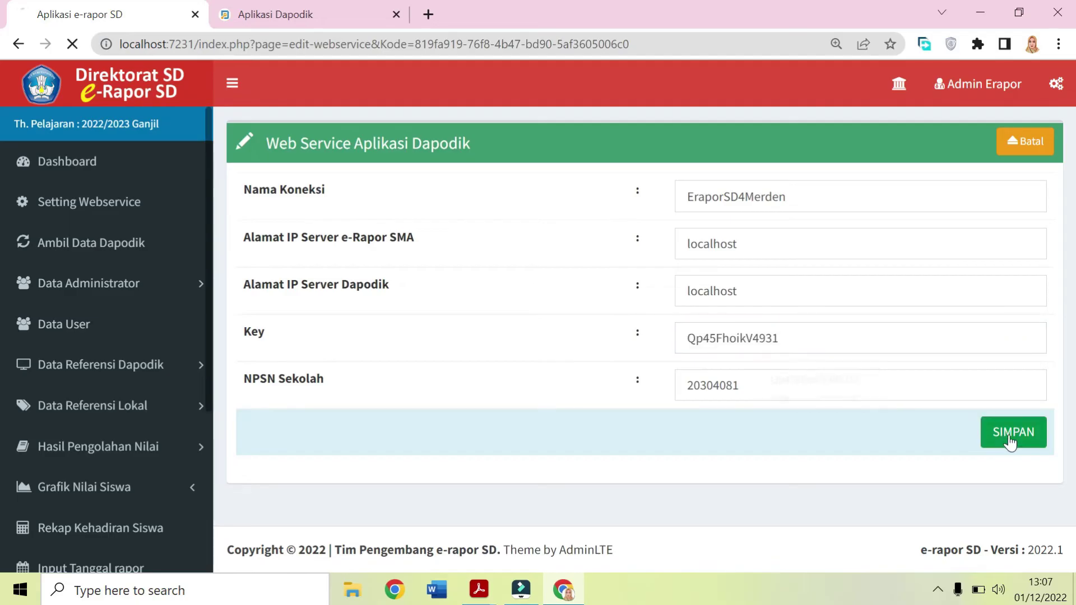
pyautogui.click(692, 145)
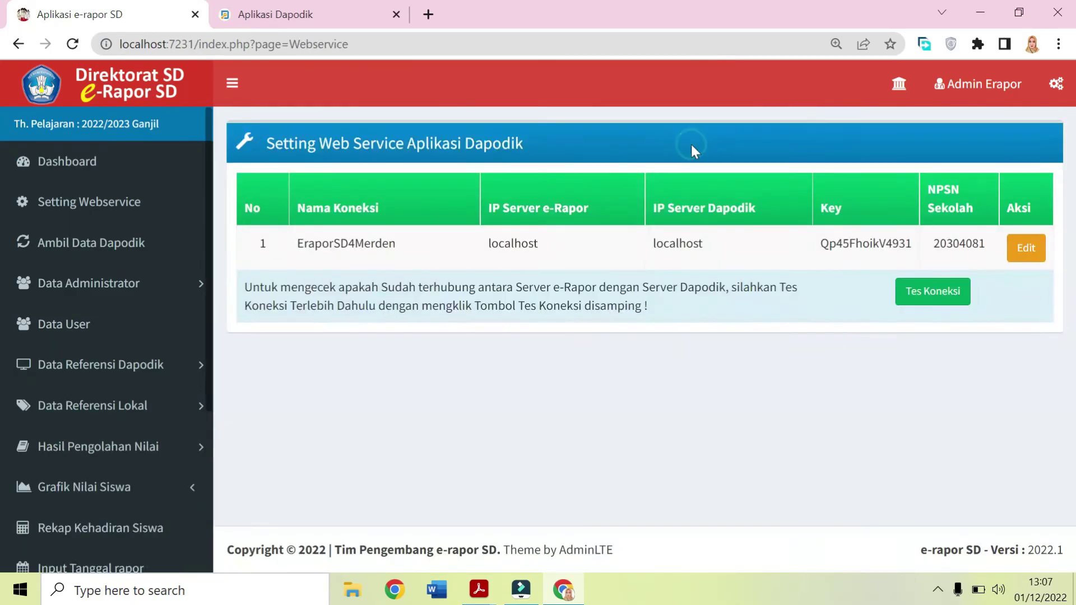
# Test the connection to Dapodik with the shortened key, read the result, and return to the web service settings
pyautogui.click(921, 286)
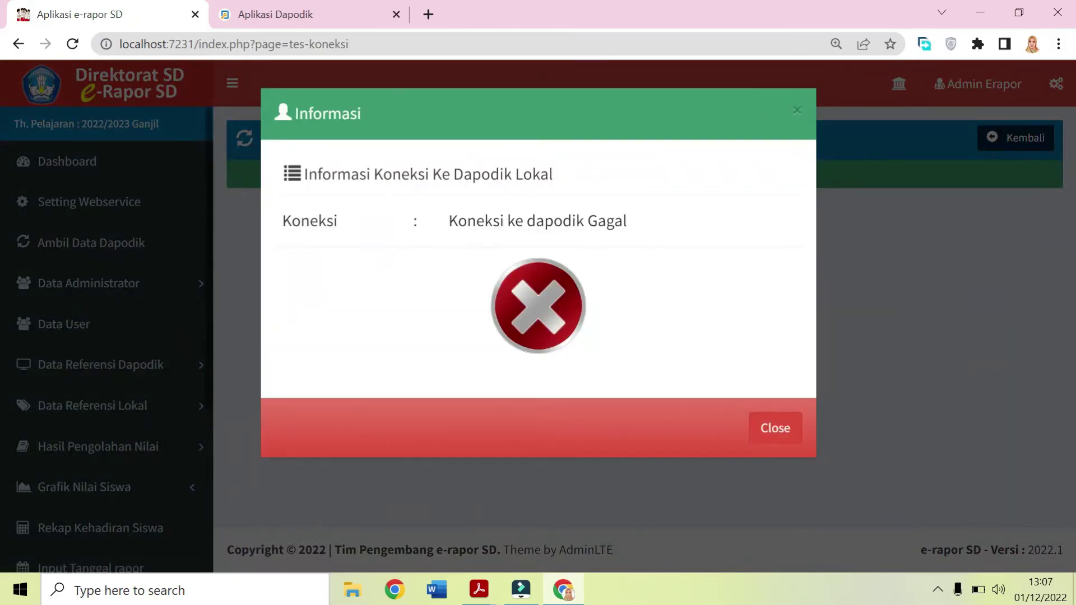
pyautogui.moveTo(449, 227); pyautogui.dragTo(637, 231)
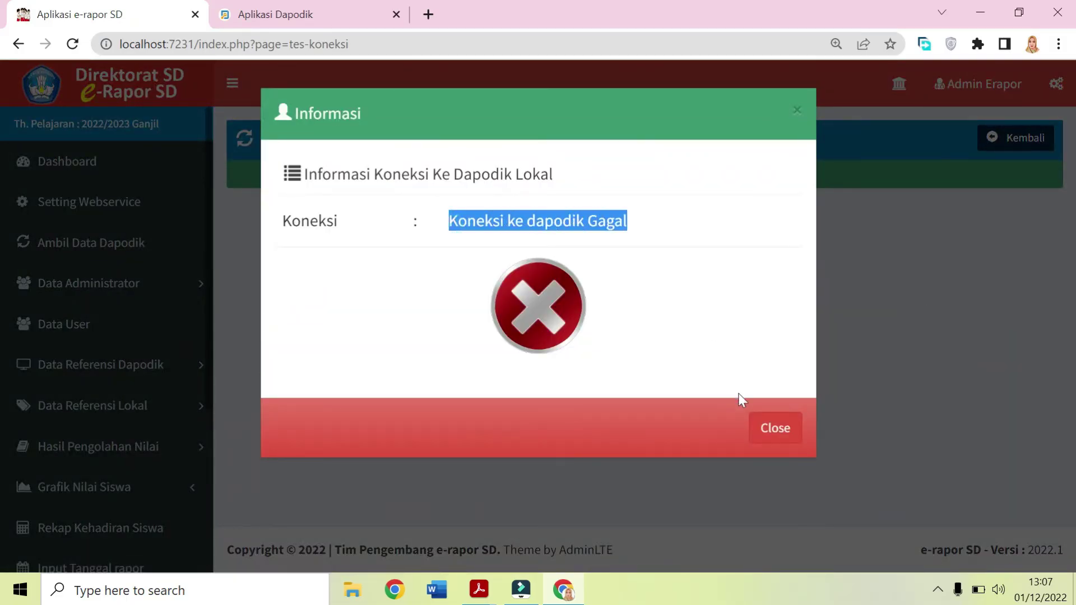
pyautogui.click(765, 429)
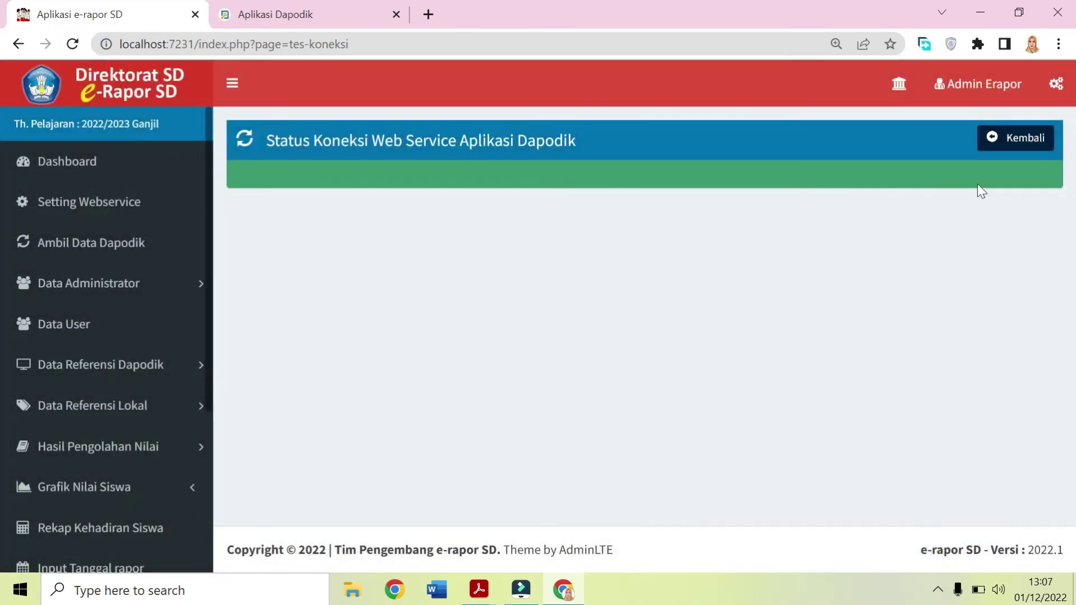
pyautogui.click(1009, 138)
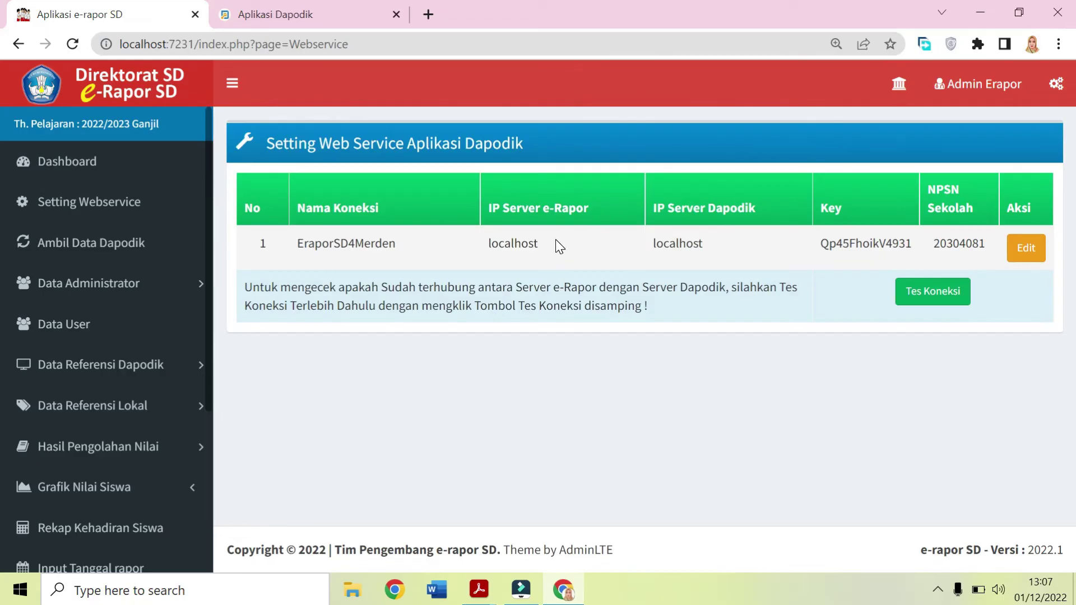
# Close the Web Service Dapodik window in Dapodik and switch back to e-Rapor
pyautogui.click(240, 12)
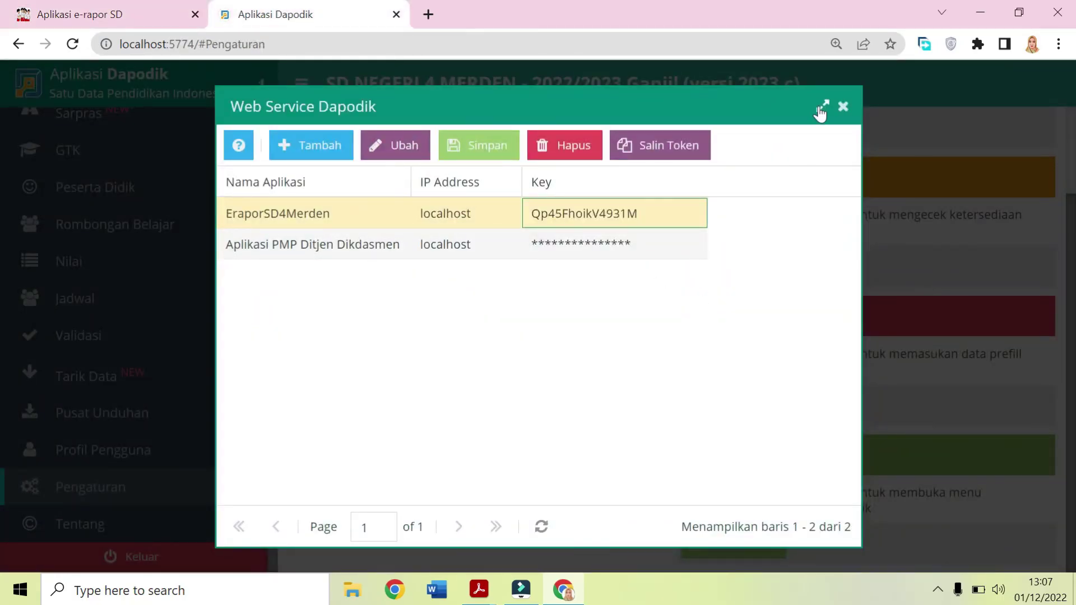
pyautogui.click(843, 107)
pyautogui.click(112, 14)
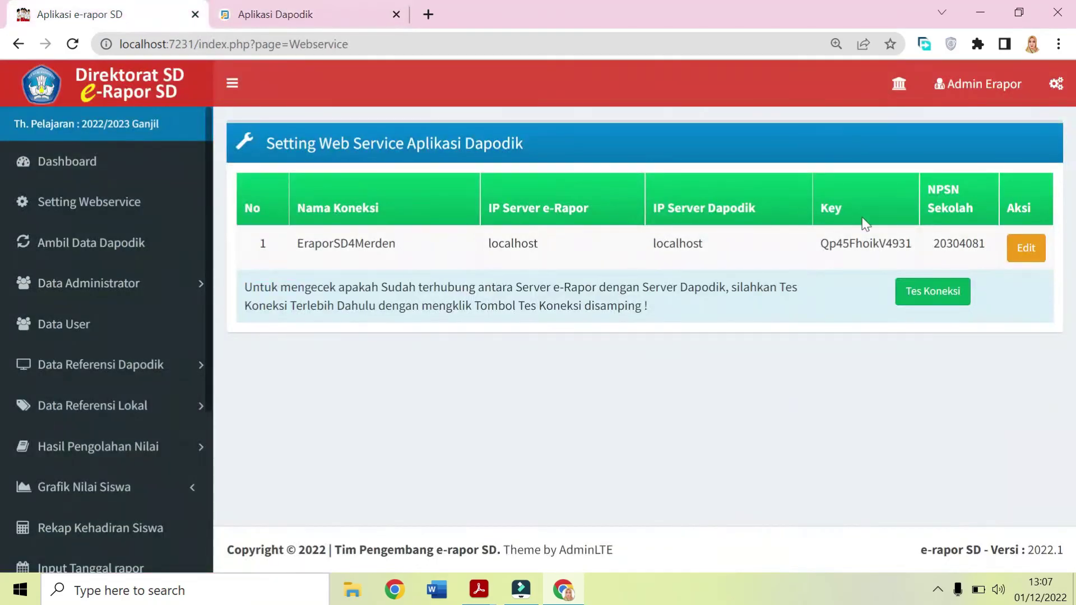
# Restore the full key in the connection's Key field, save the connection, and acknowledge the message
pyautogui.click(1026, 248)
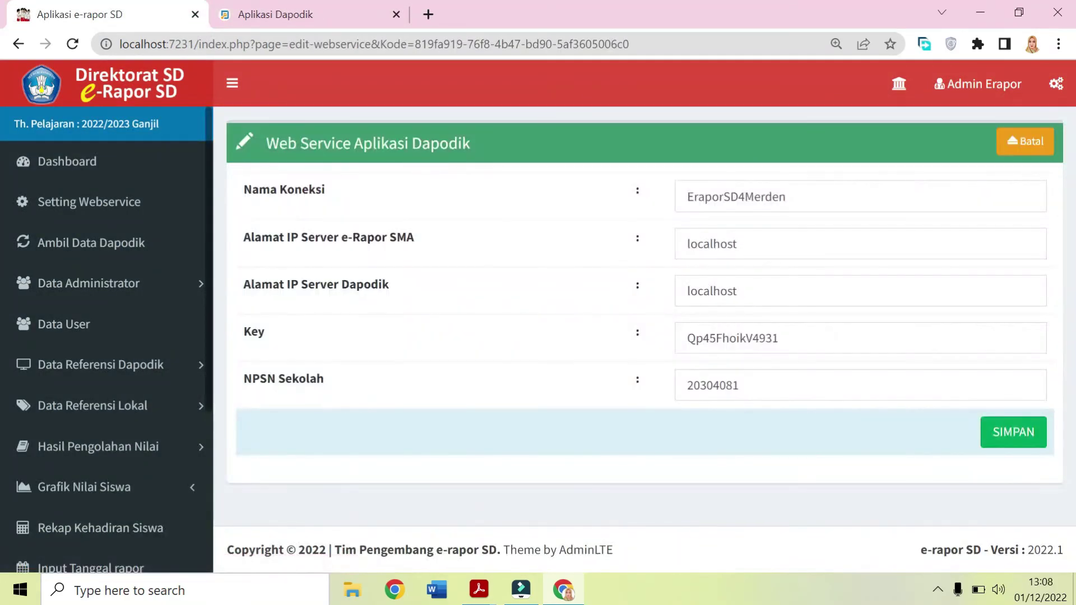
pyautogui.click(779, 338)
pyautogui.click(816, 409)
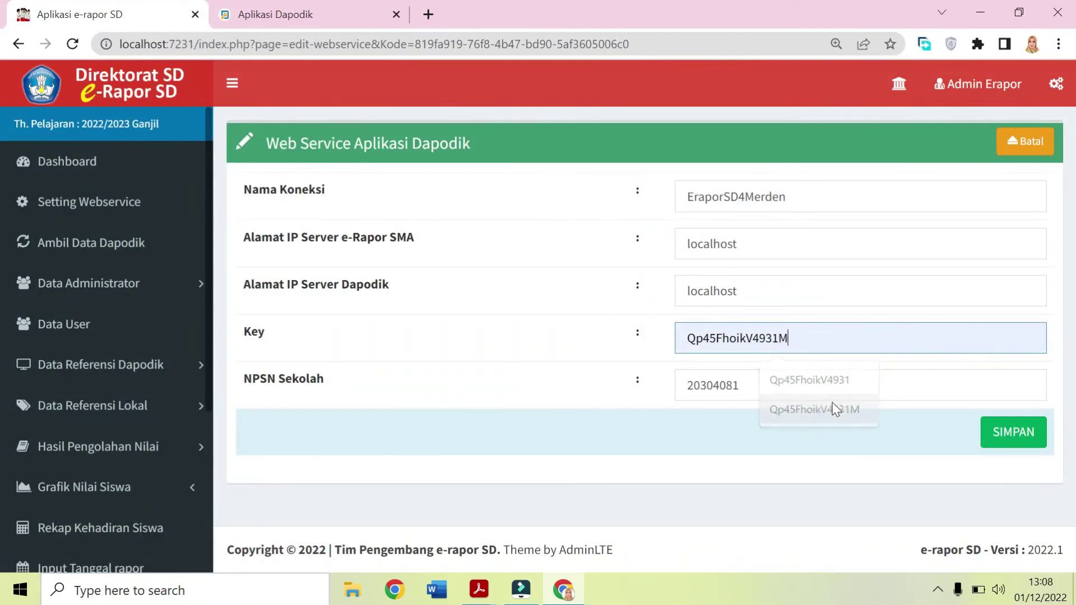
pyautogui.click(991, 435)
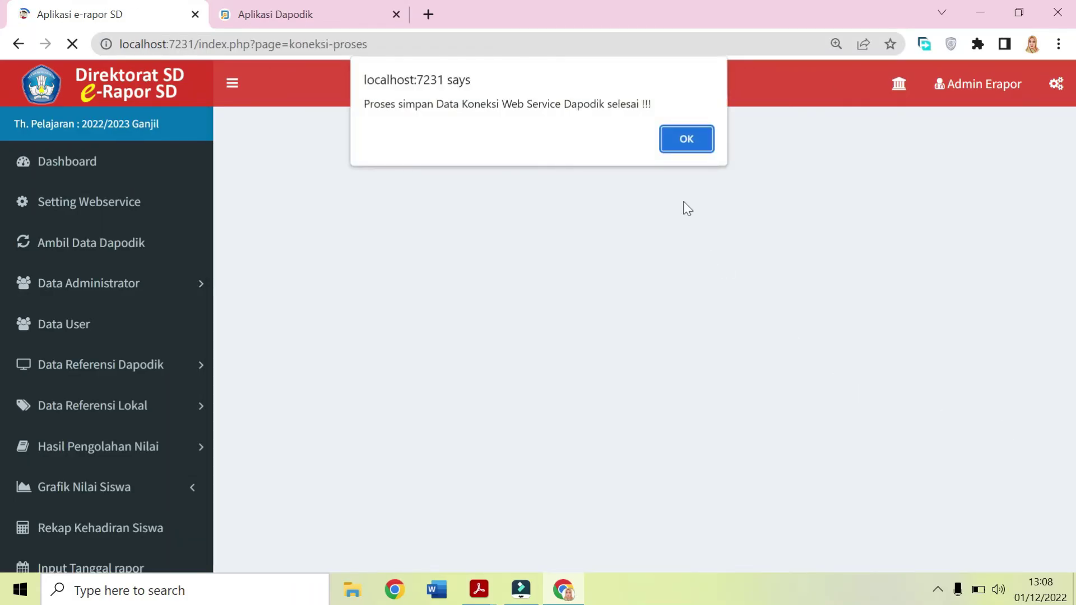
pyautogui.click(681, 145)
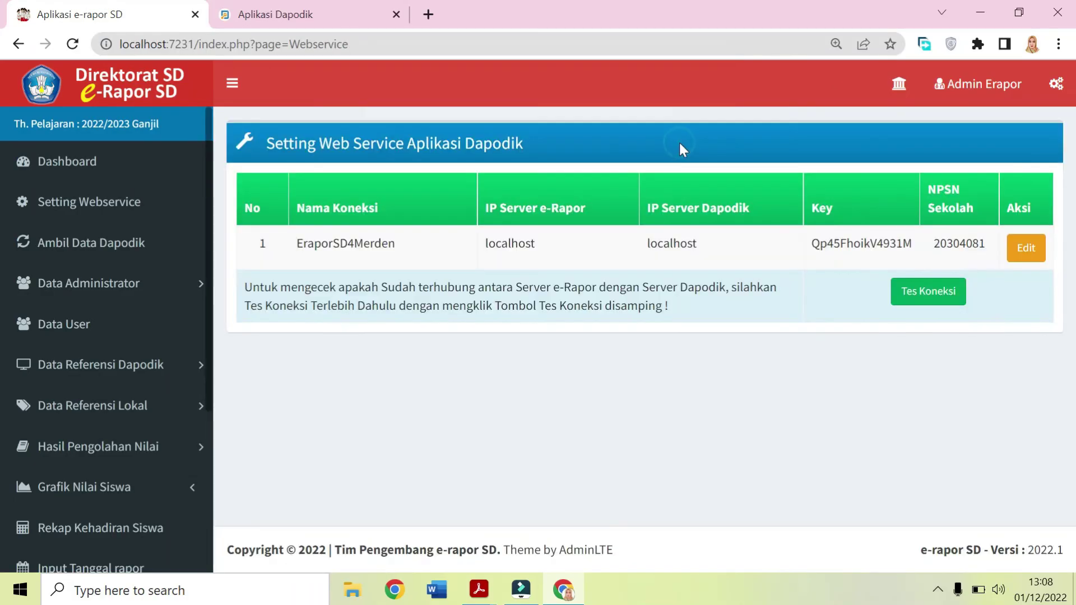
# Retest the connection to local Dapodik, close the result, and review the EraporSD4Merden entry in the web service settings
pyautogui.click(926, 292)
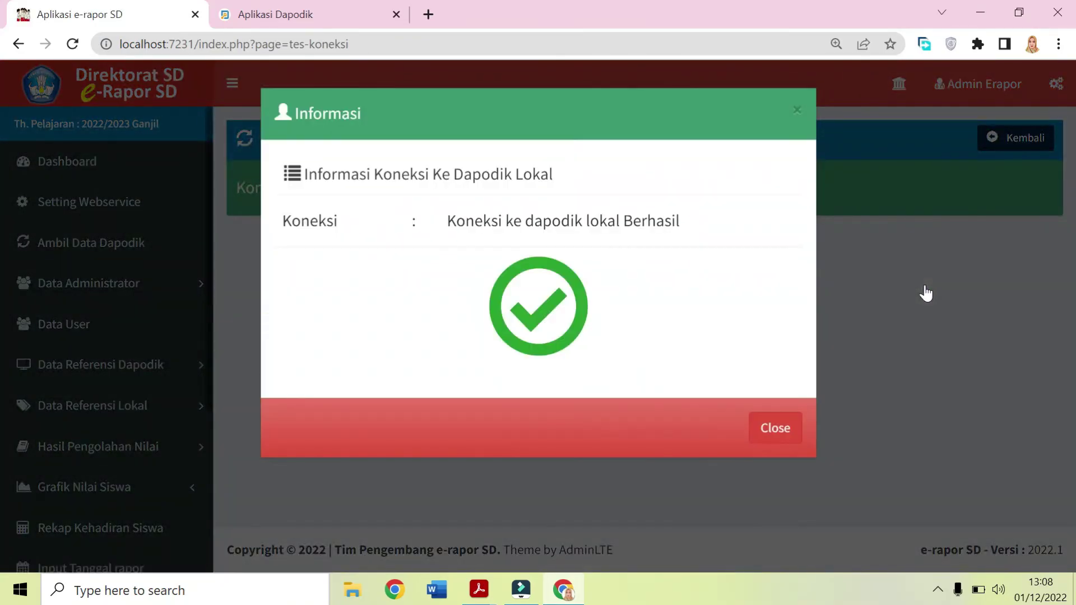
pyautogui.click(771, 424)
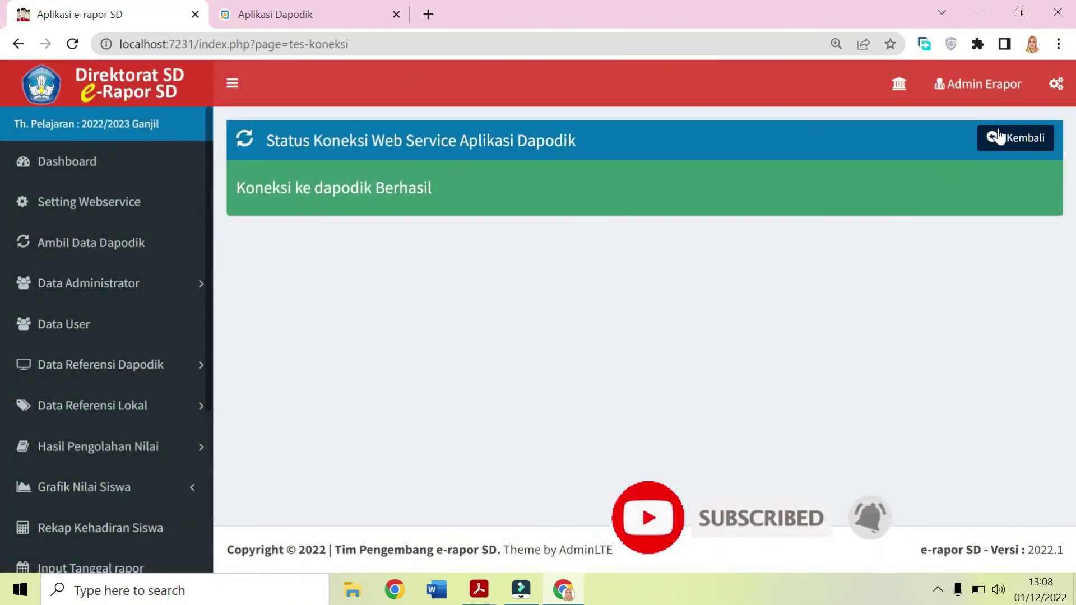
pyautogui.click(999, 137)
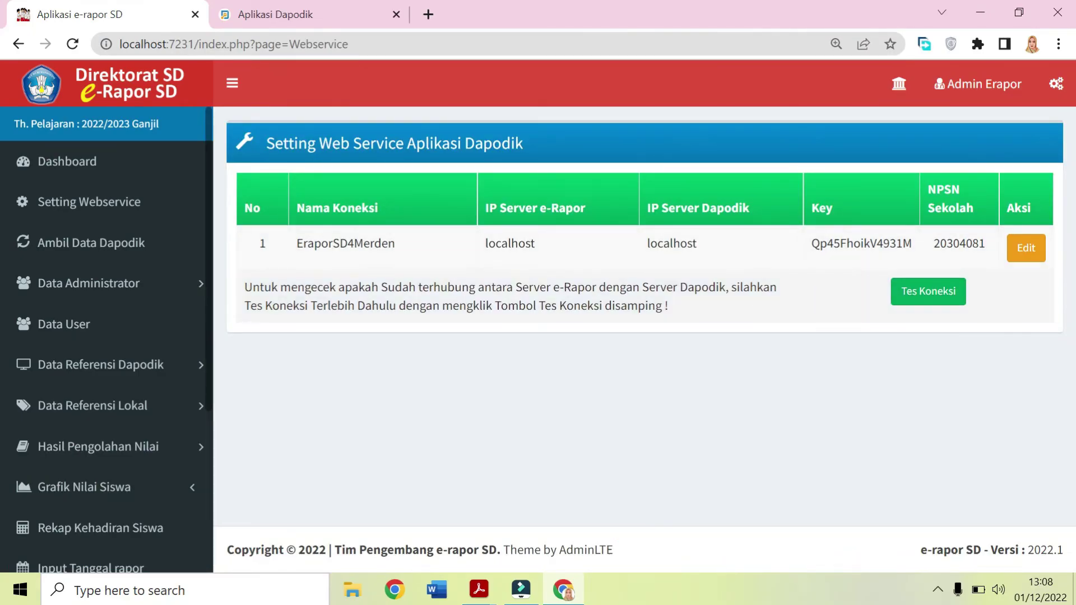
pyautogui.moveTo(314, 243); pyautogui.dragTo(960, 245)
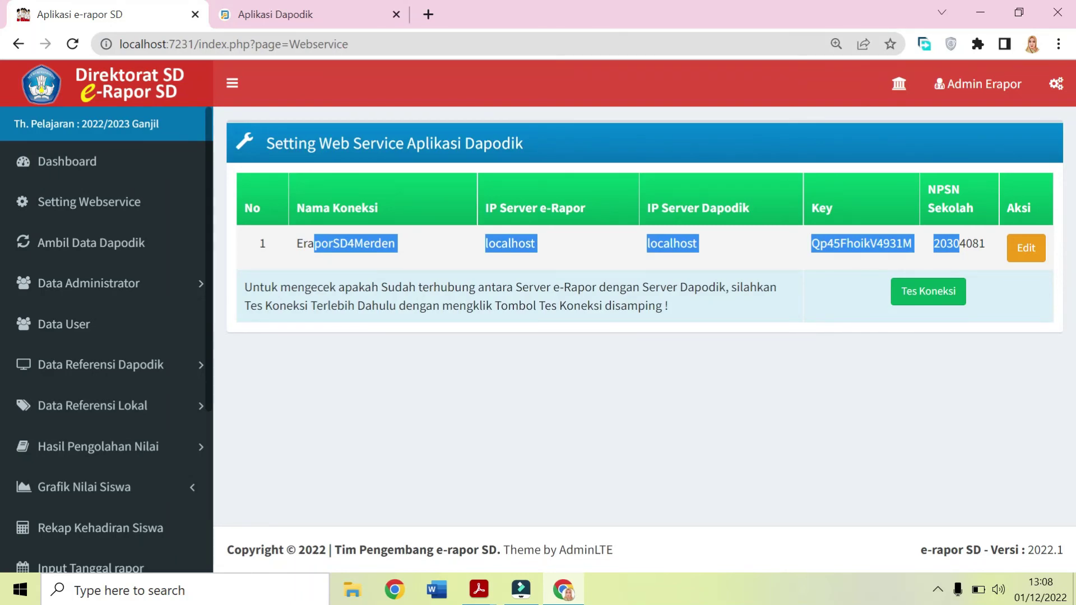